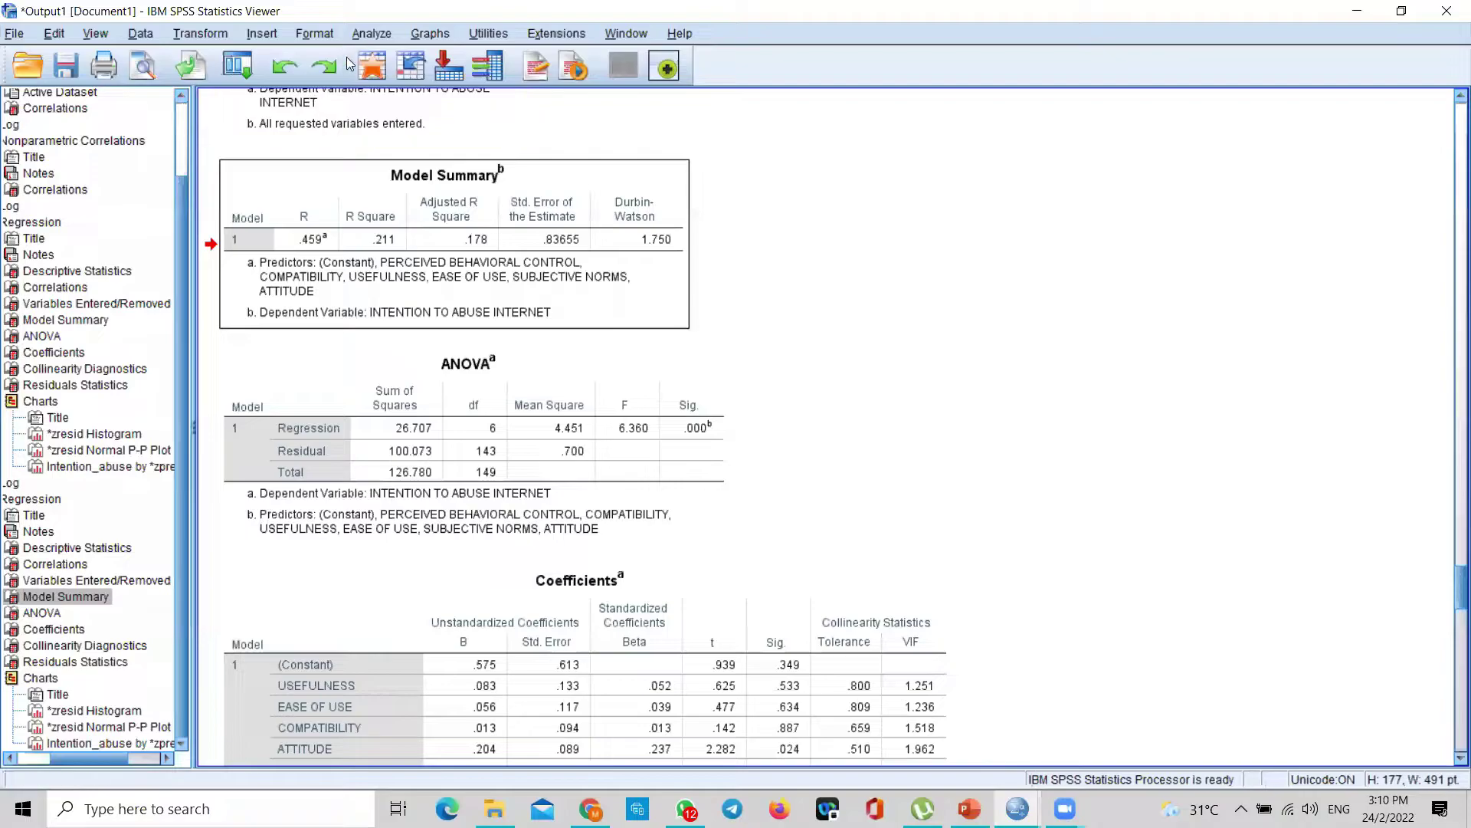
# Browse the Analyze > Regression menu, scroll the output, then bring Regression up again.
pyautogui.click(370, 35)
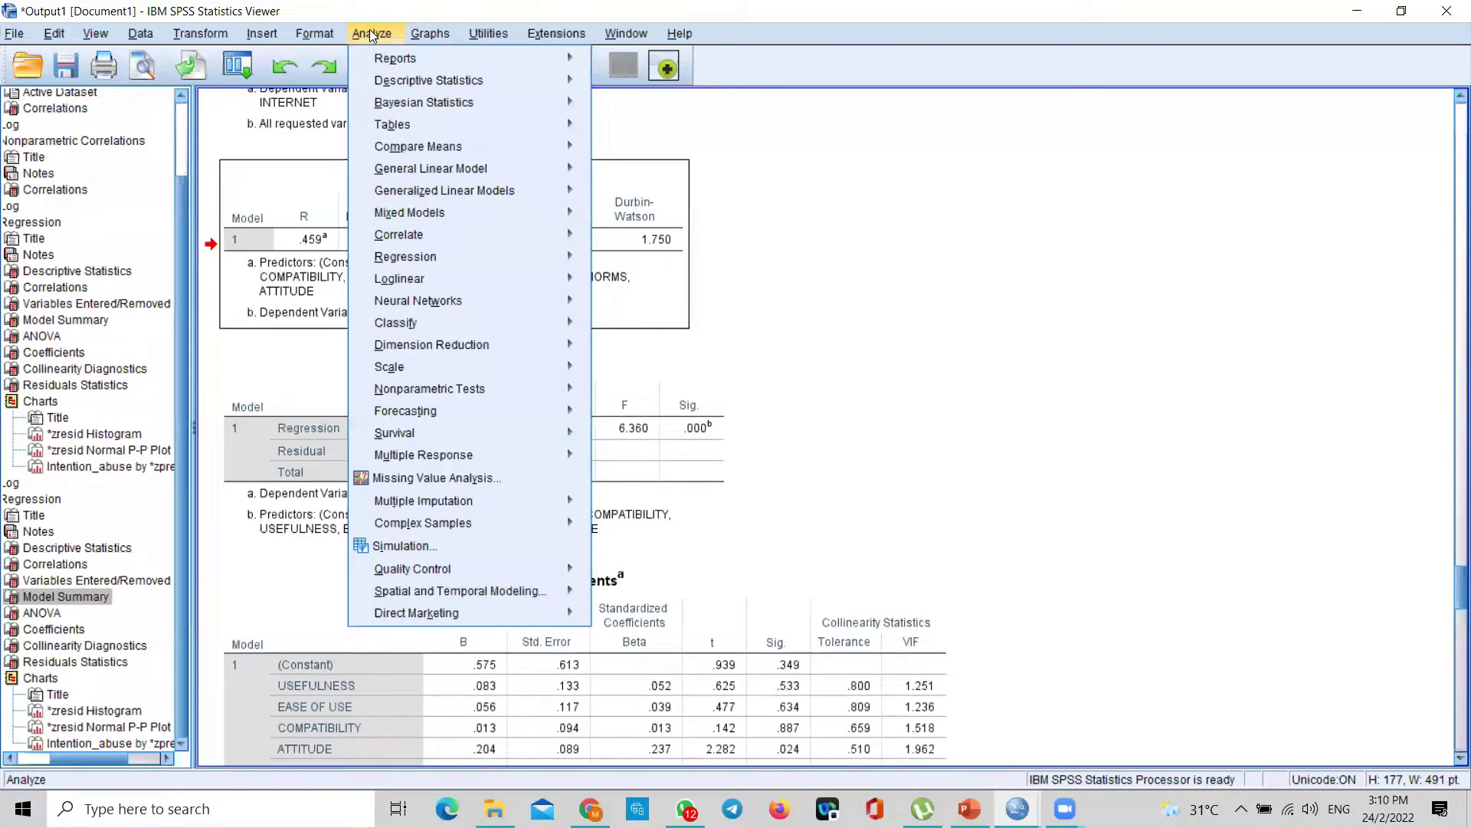
pyautogui.moveTo(552, 257)
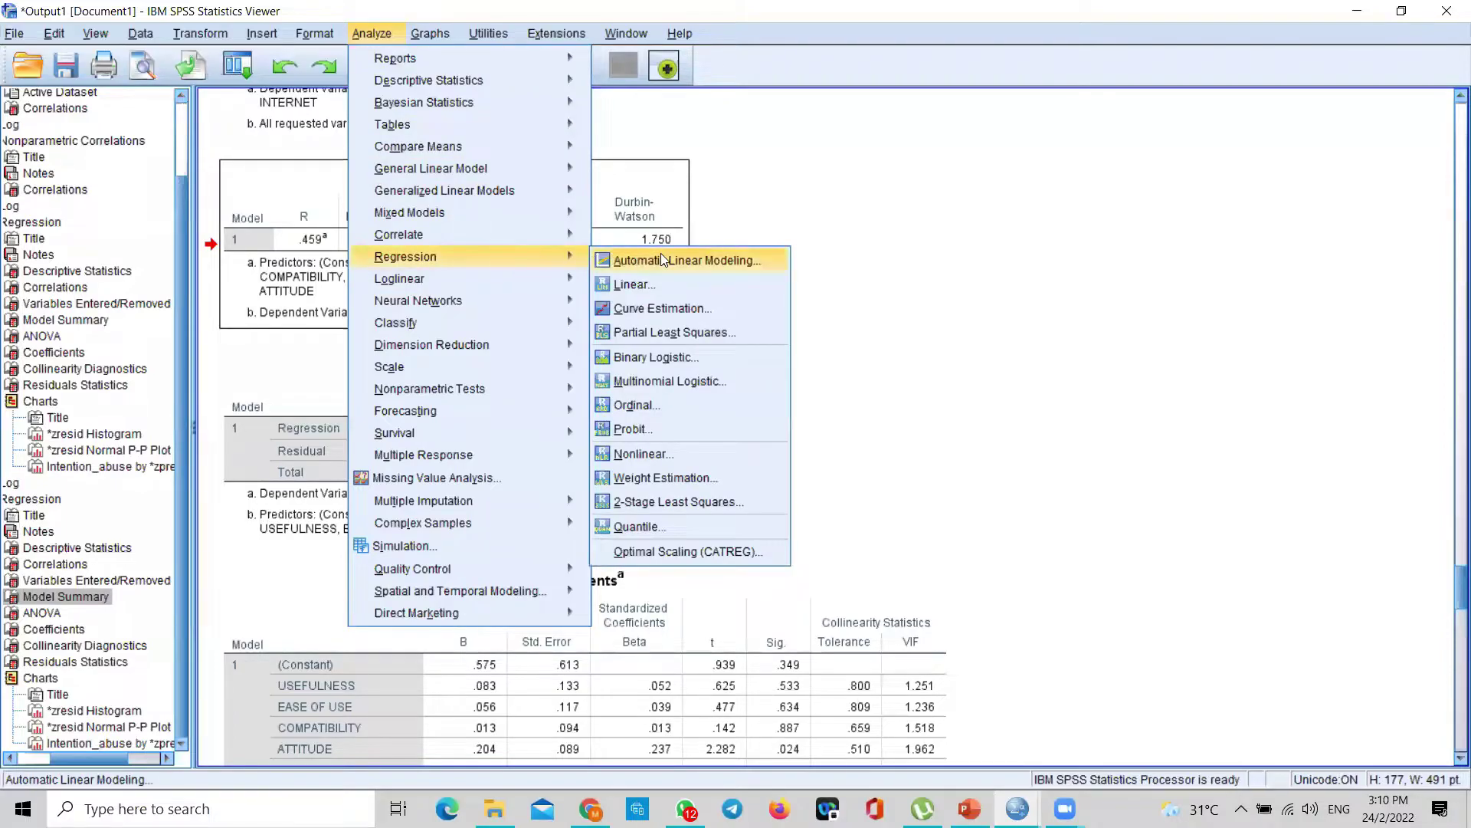
pyautogui.click(1031, 295)
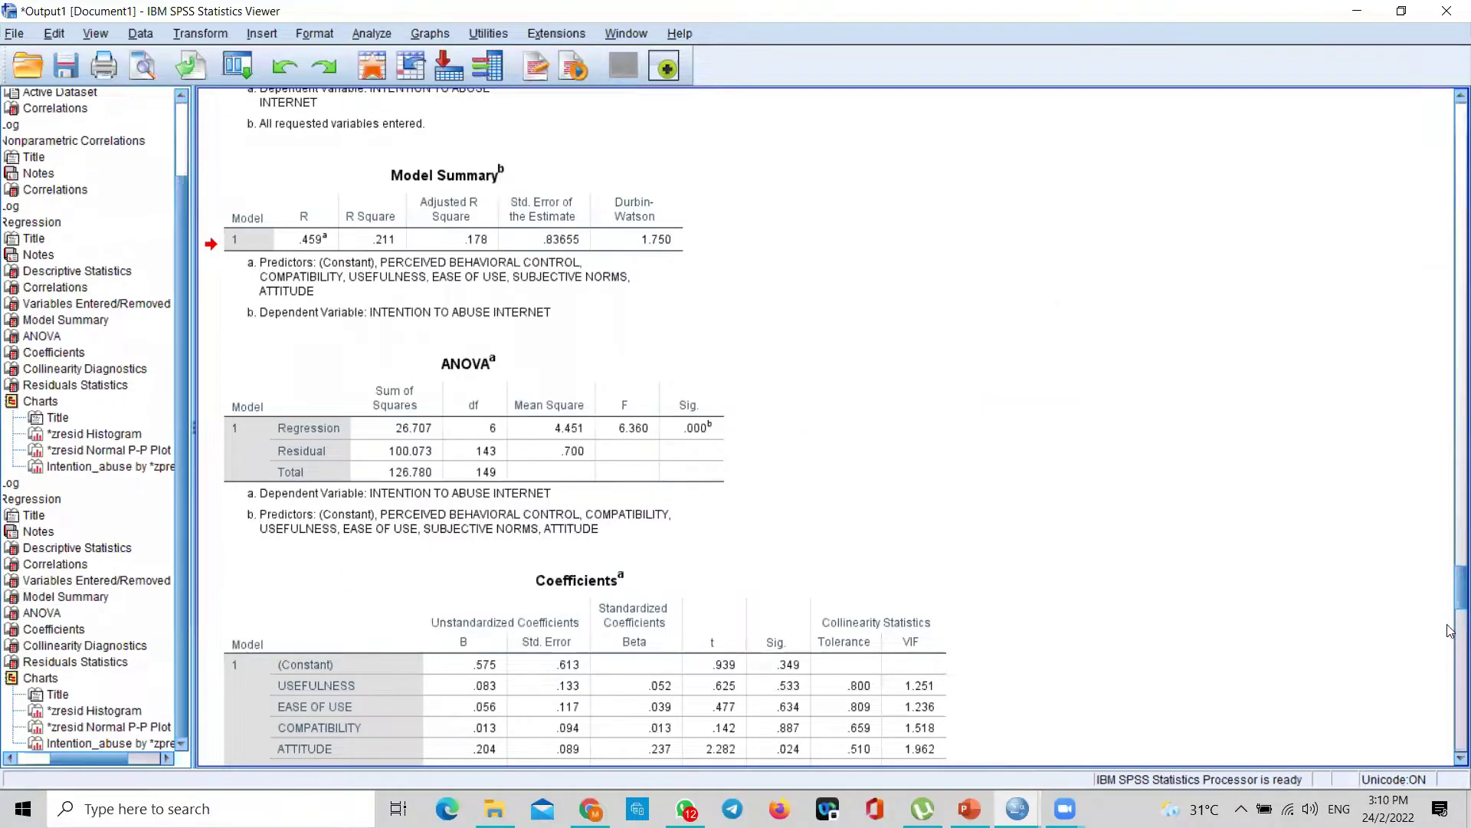
pyautogui.moveTo(1450, 605); pyautogui.dragTo(1450, 693)
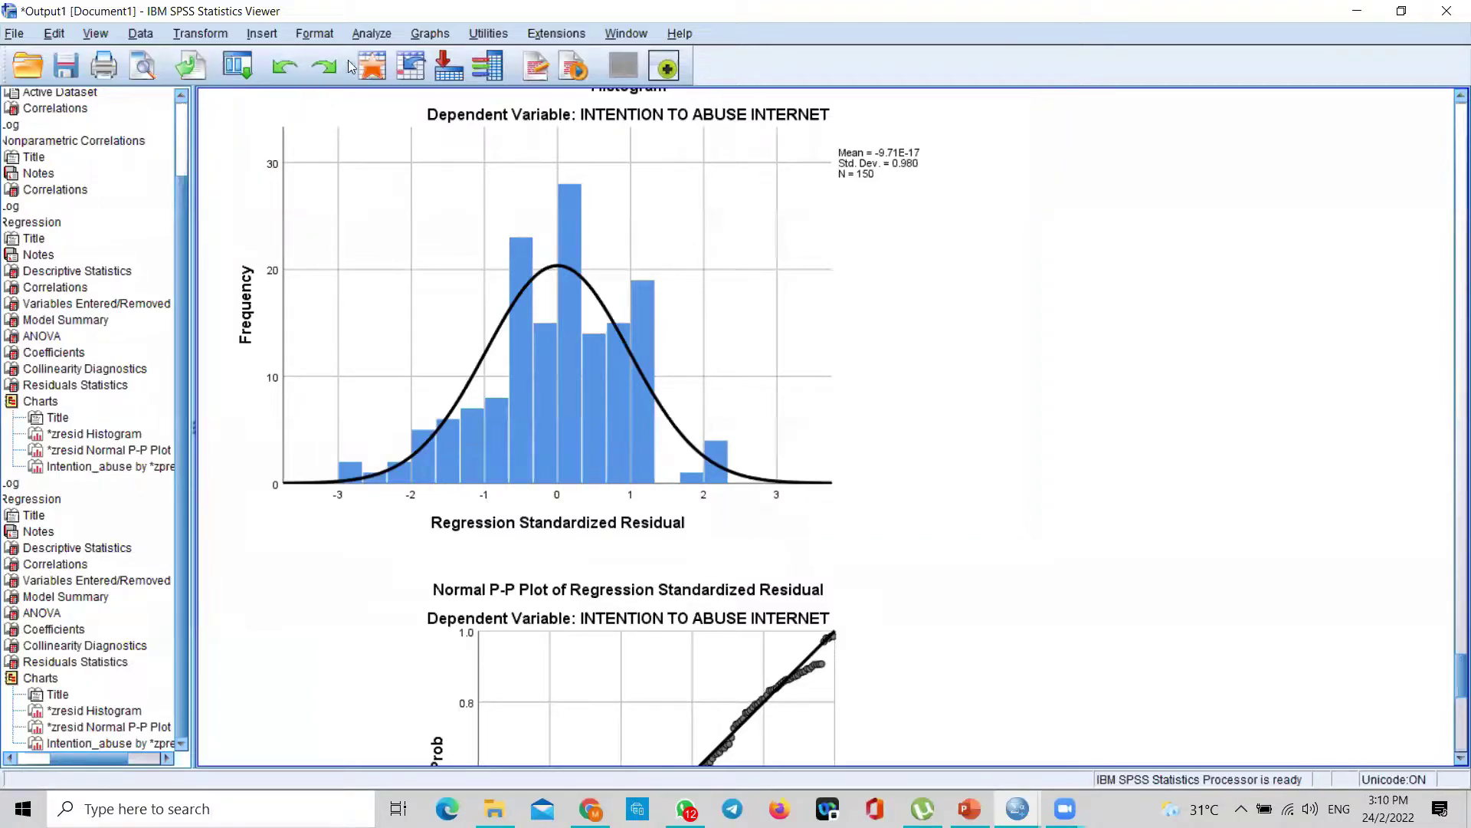
pyautogui.click(370, 34)
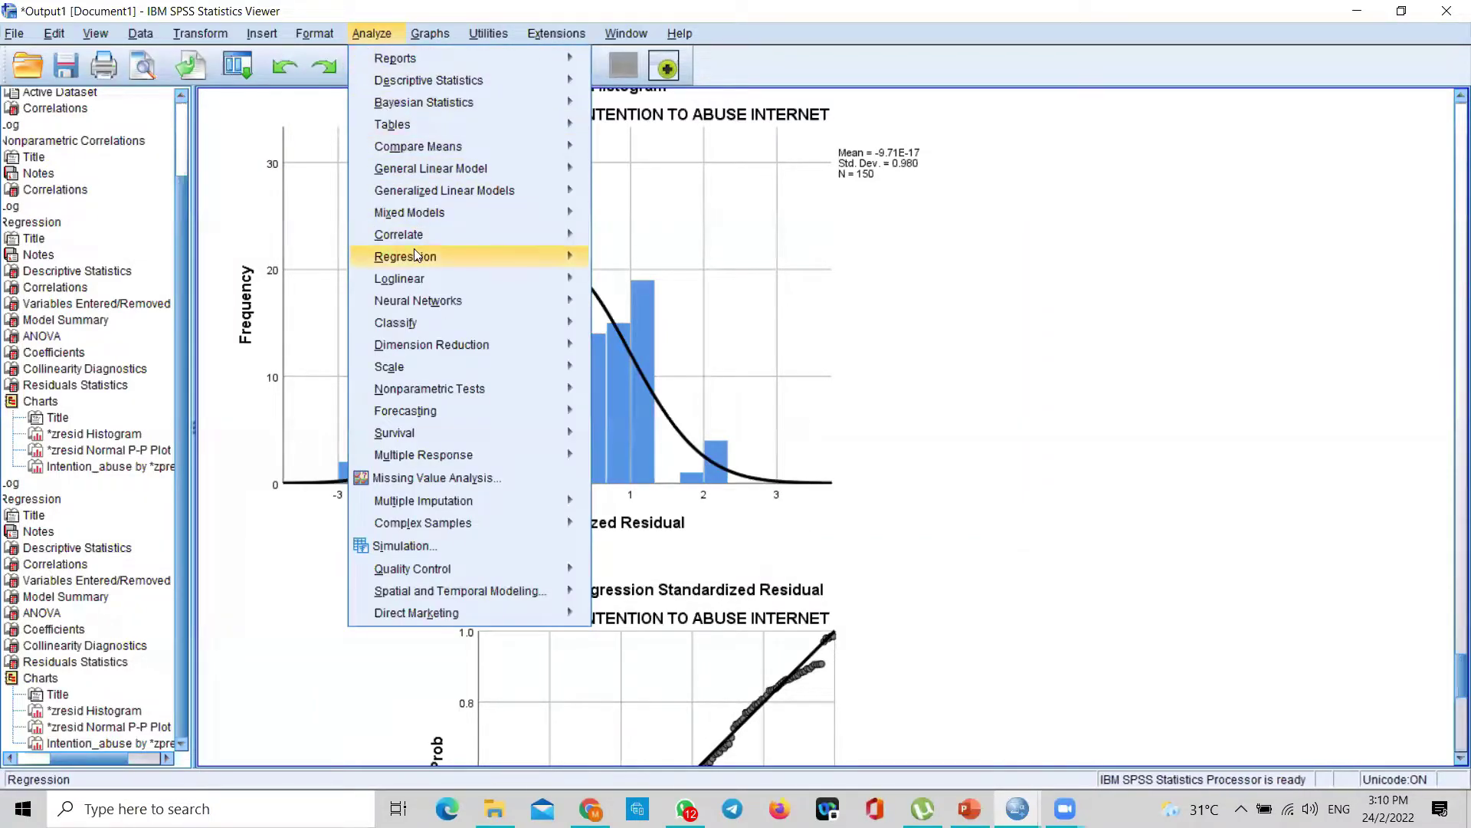
pyautogui.moveTo(418, 258)
# Lower the casewise Outliers outside threshold from 3 to 2.8 standard deviations and re-run Linear Regression.
pyautogui.click(632, 286)
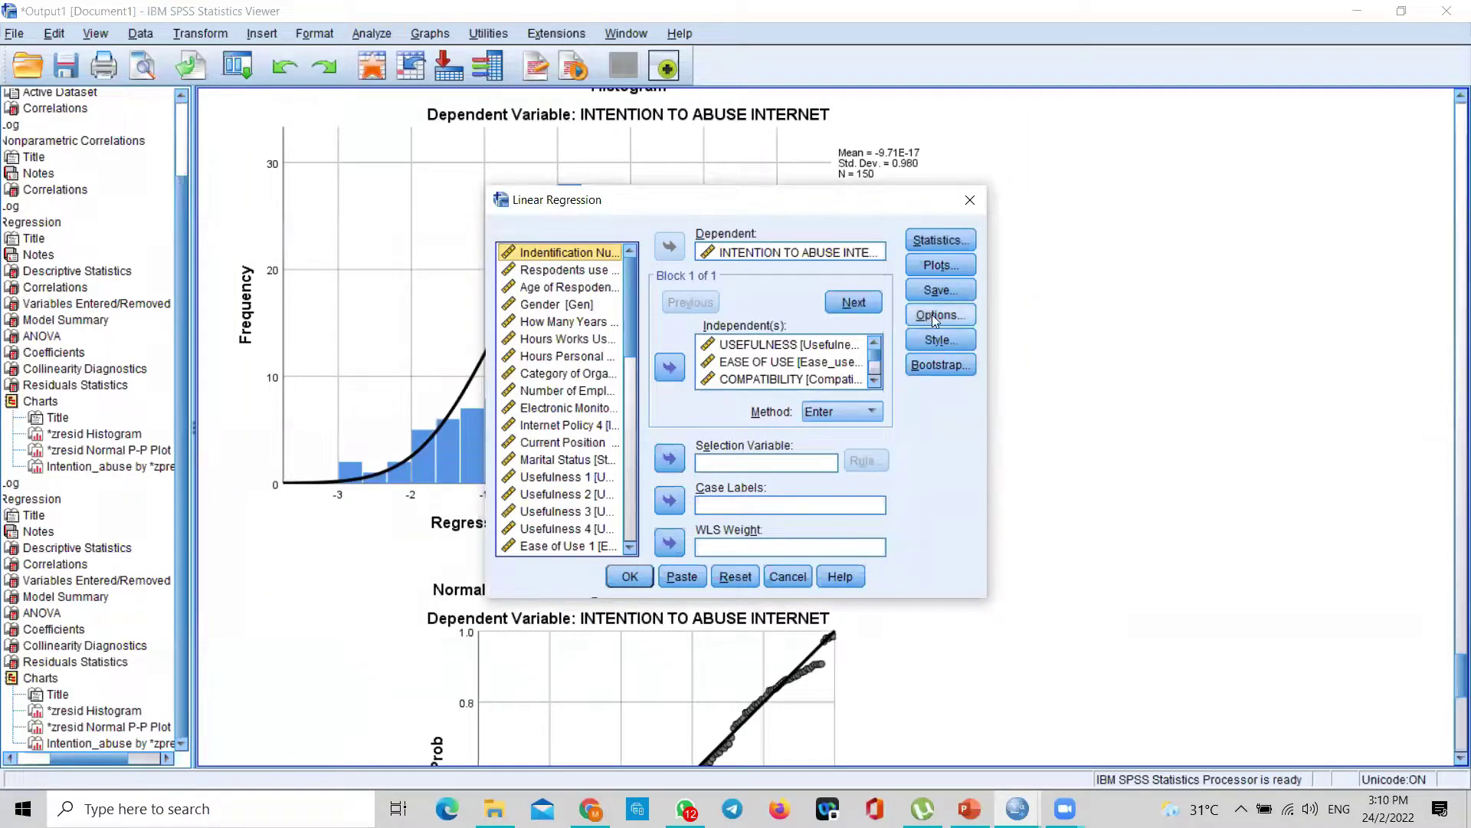
pyautogui.click(953, 242)
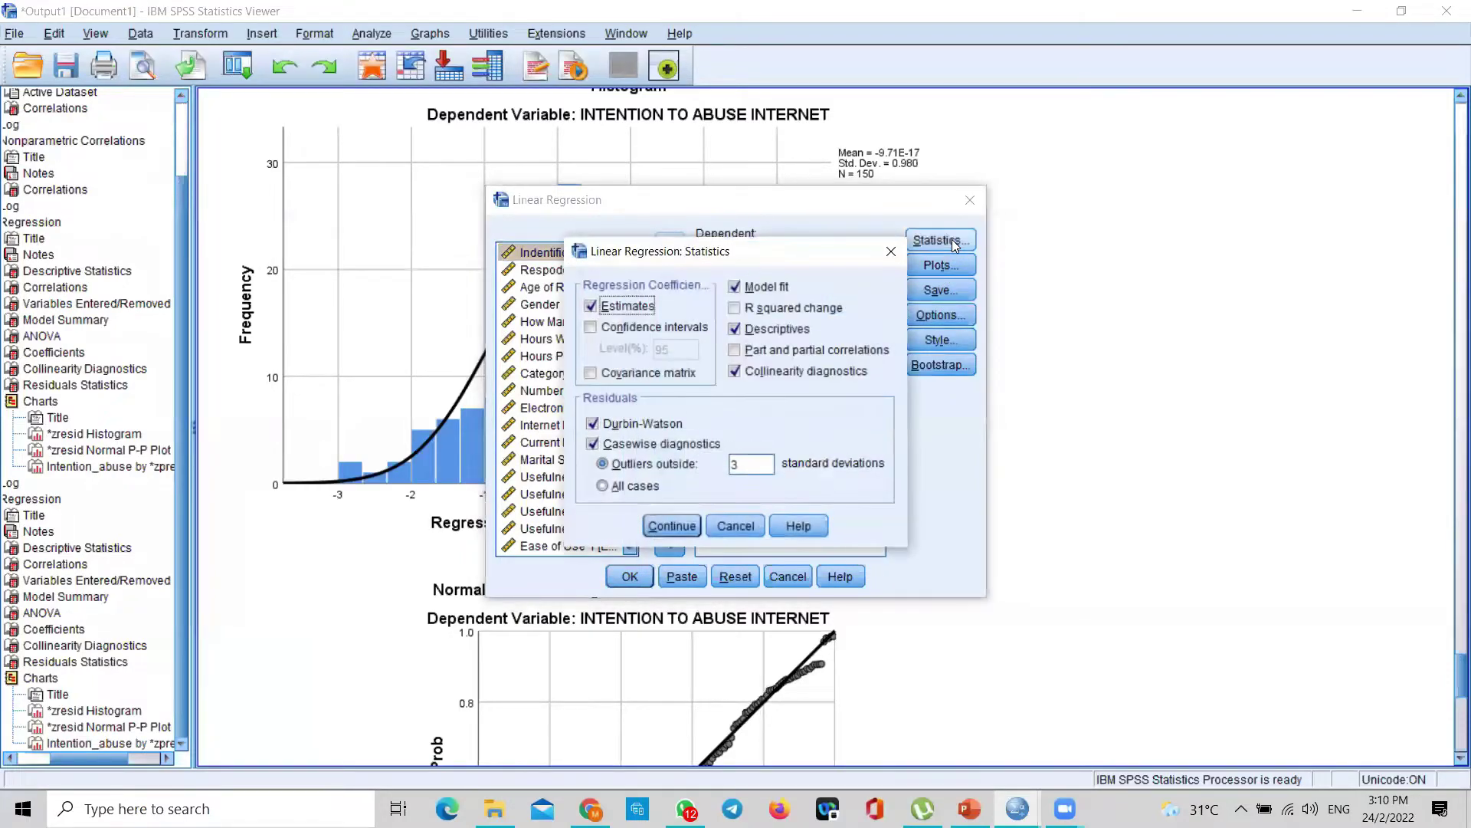
pyautogui.click(742, 462)
pyautogui.press('BackSpace')
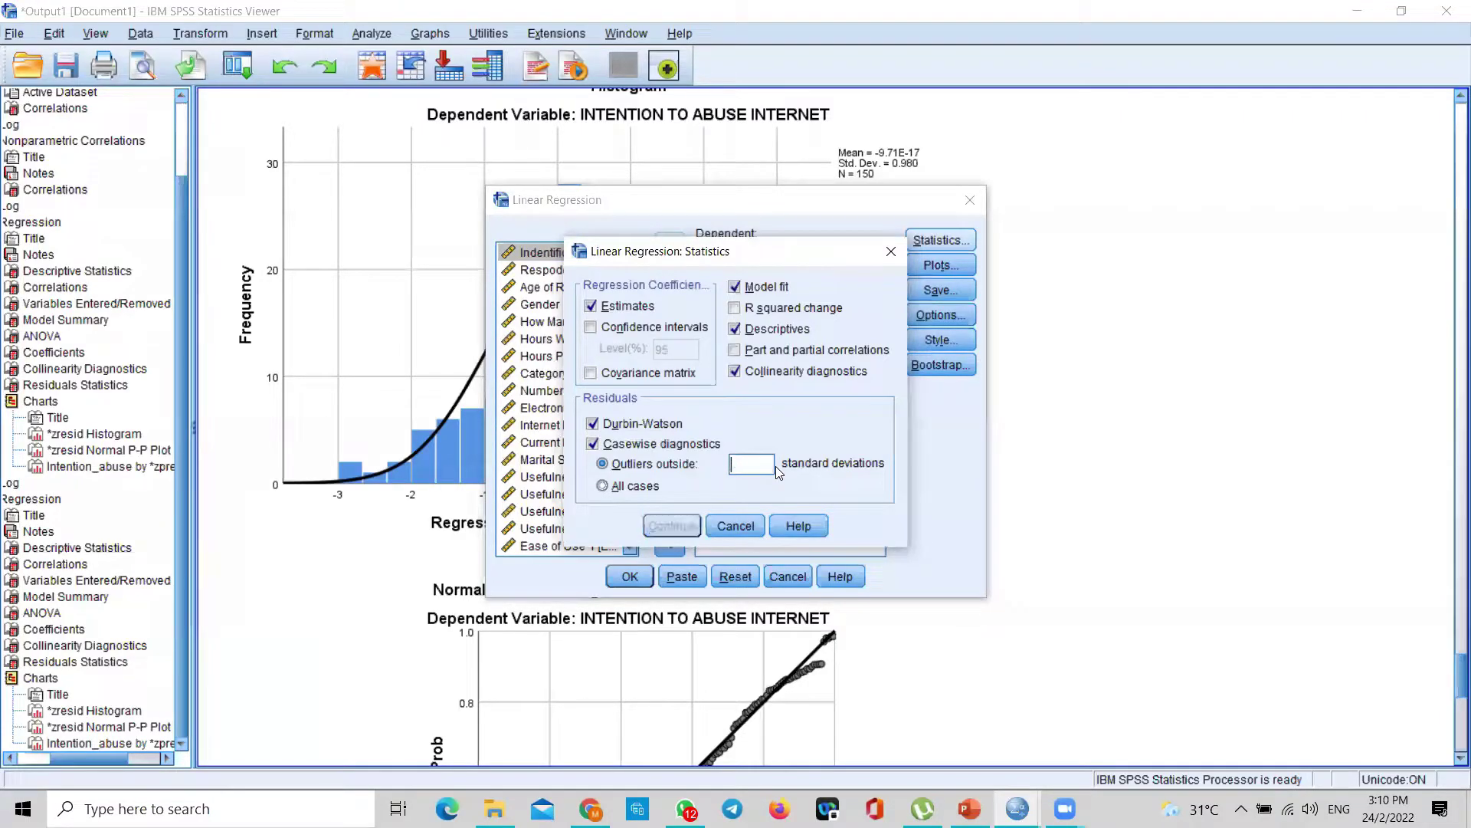
pyautogui.write('2.8')
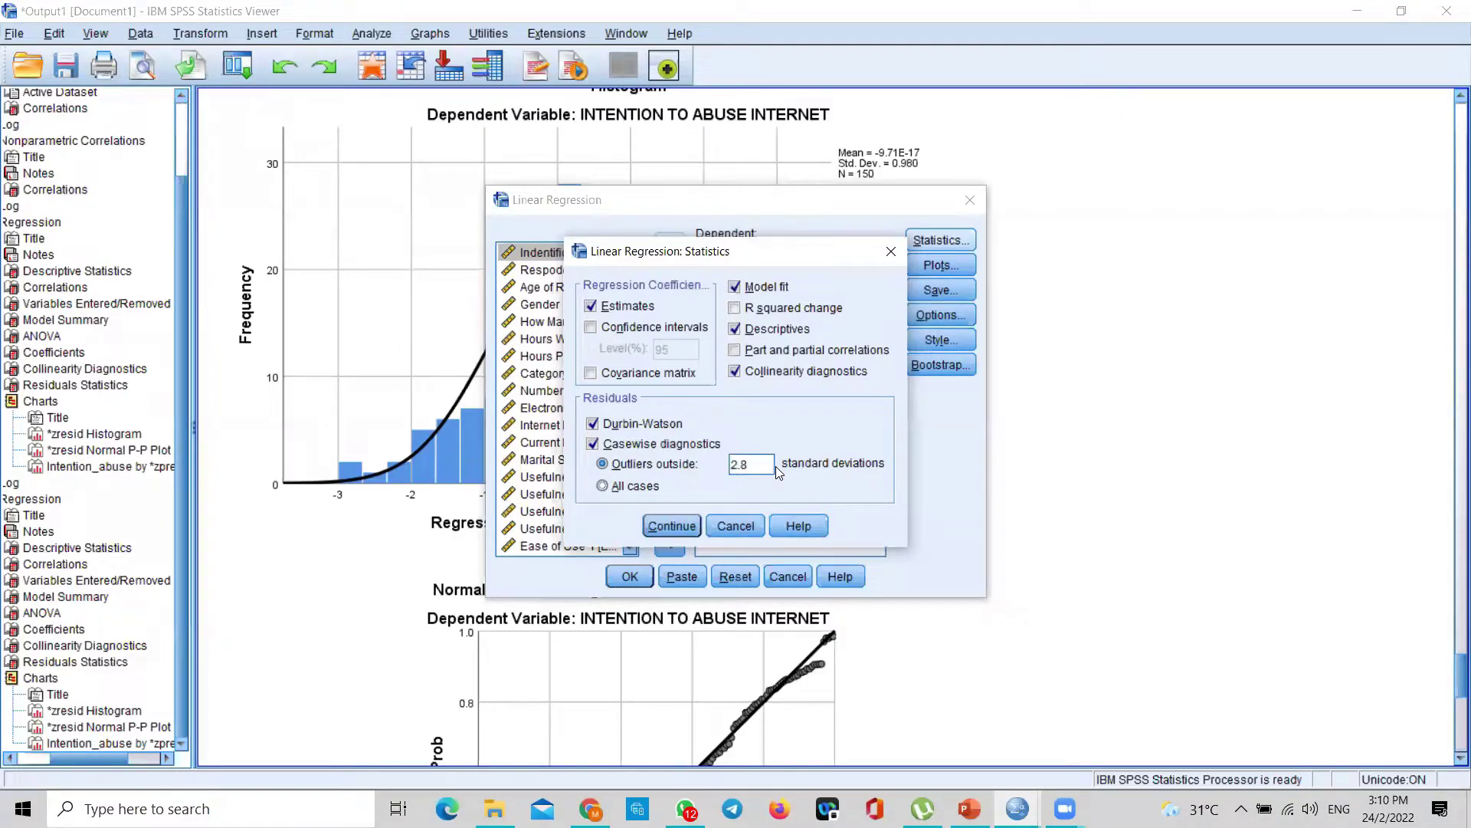
pyautogui.click(672, 527)
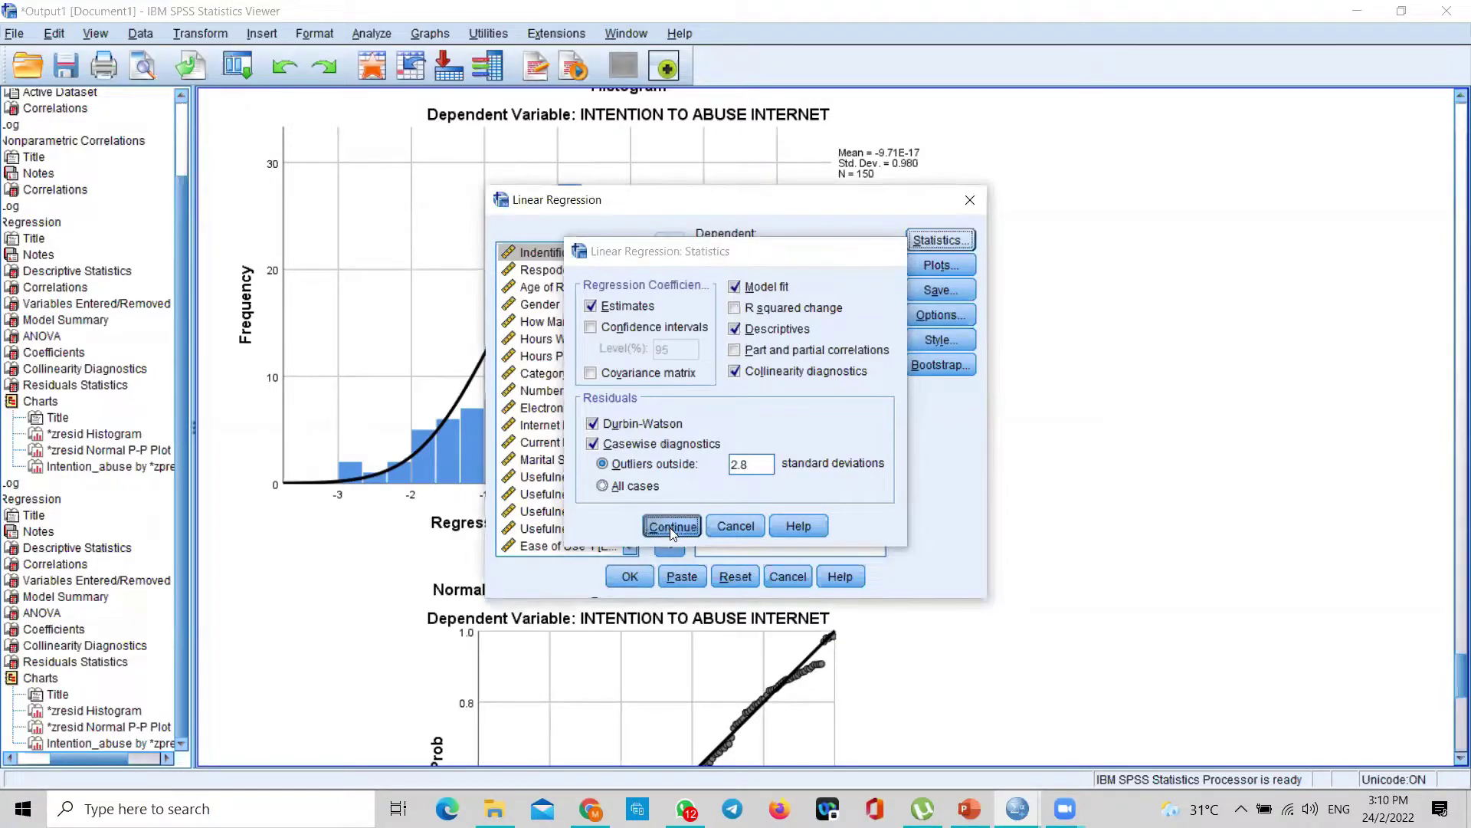
pyautogui.click(625, 577)
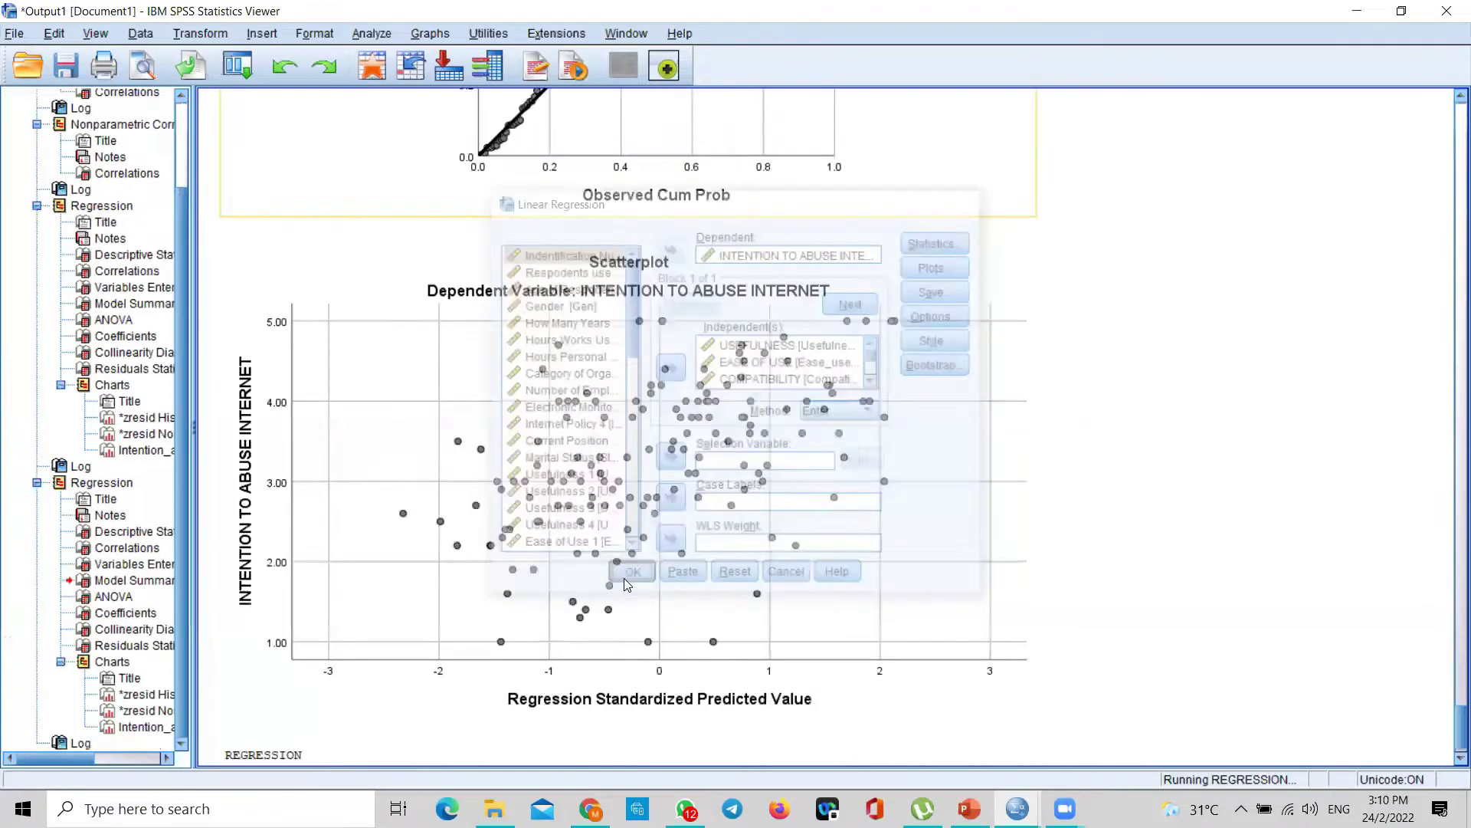
# Scroll the output to the Casewise Diagnostics table flagging case 16 (residual -2.972).
pyautogui.scroll(-5, 703, 576)
pyautogui.scroll(-15, 703, 577)
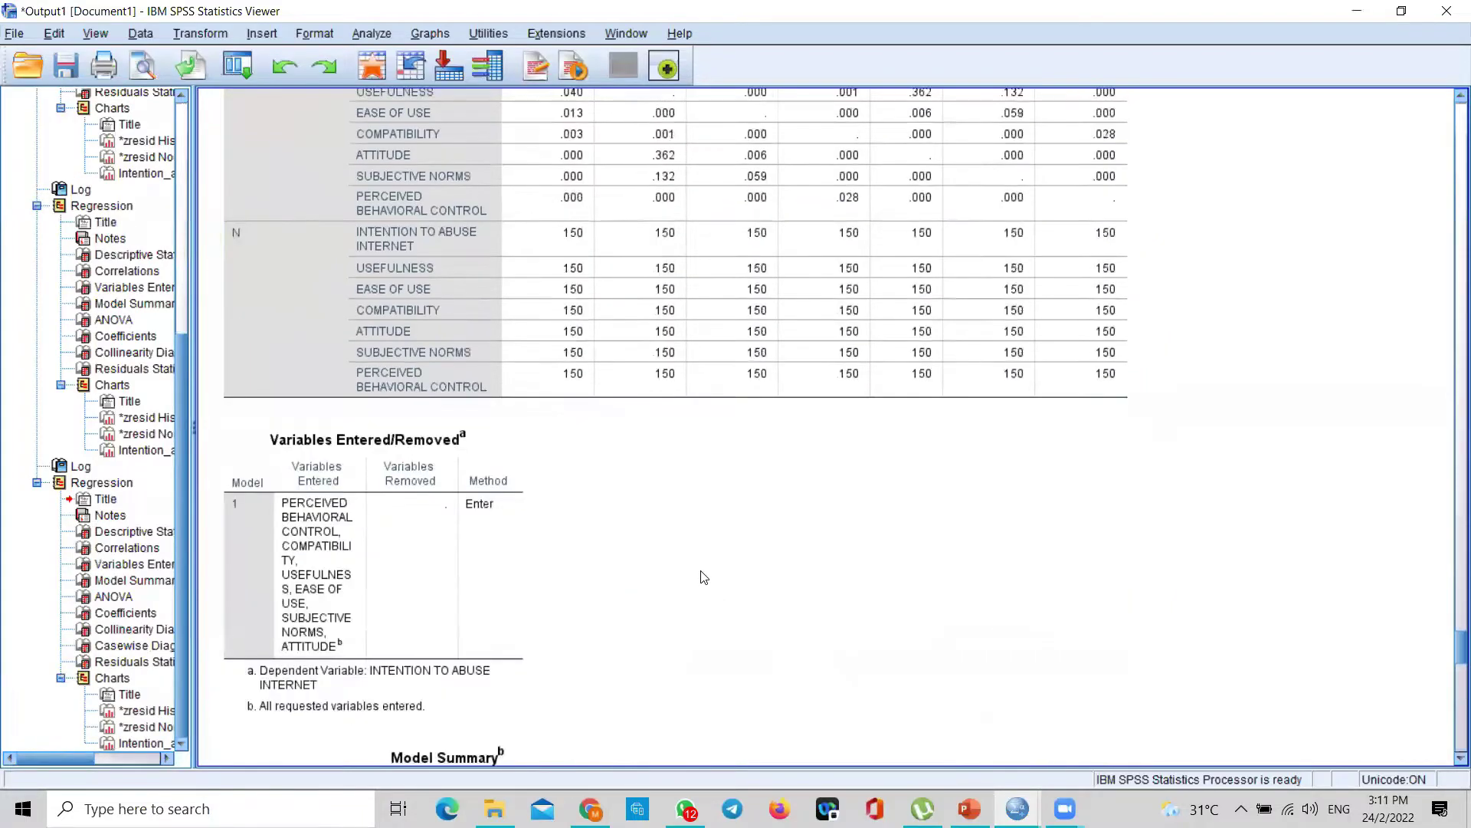
pyautogui.scroll(-15, 704, 577)
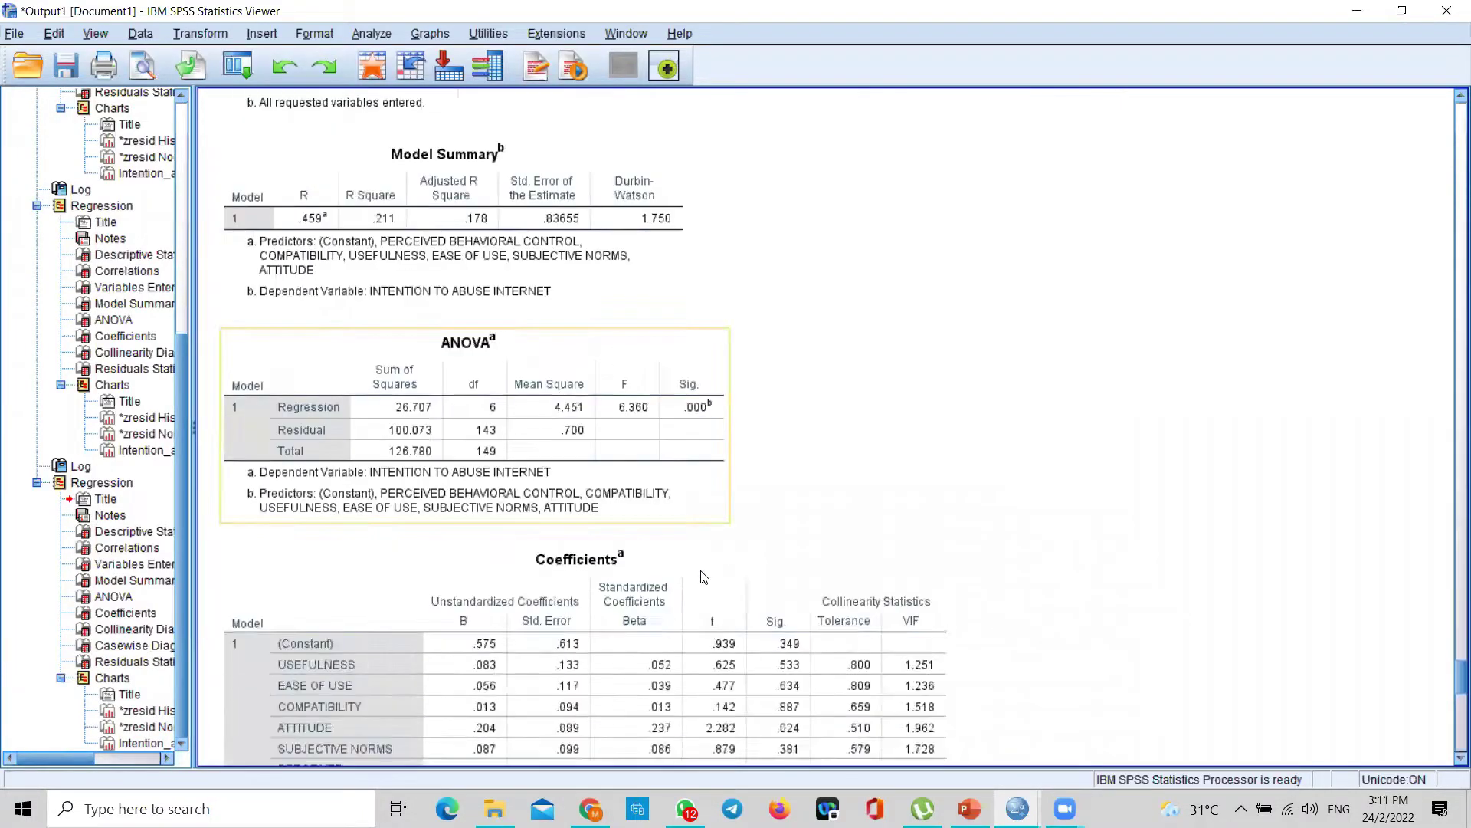
pyautogui.scroll(-5, 704, 576)
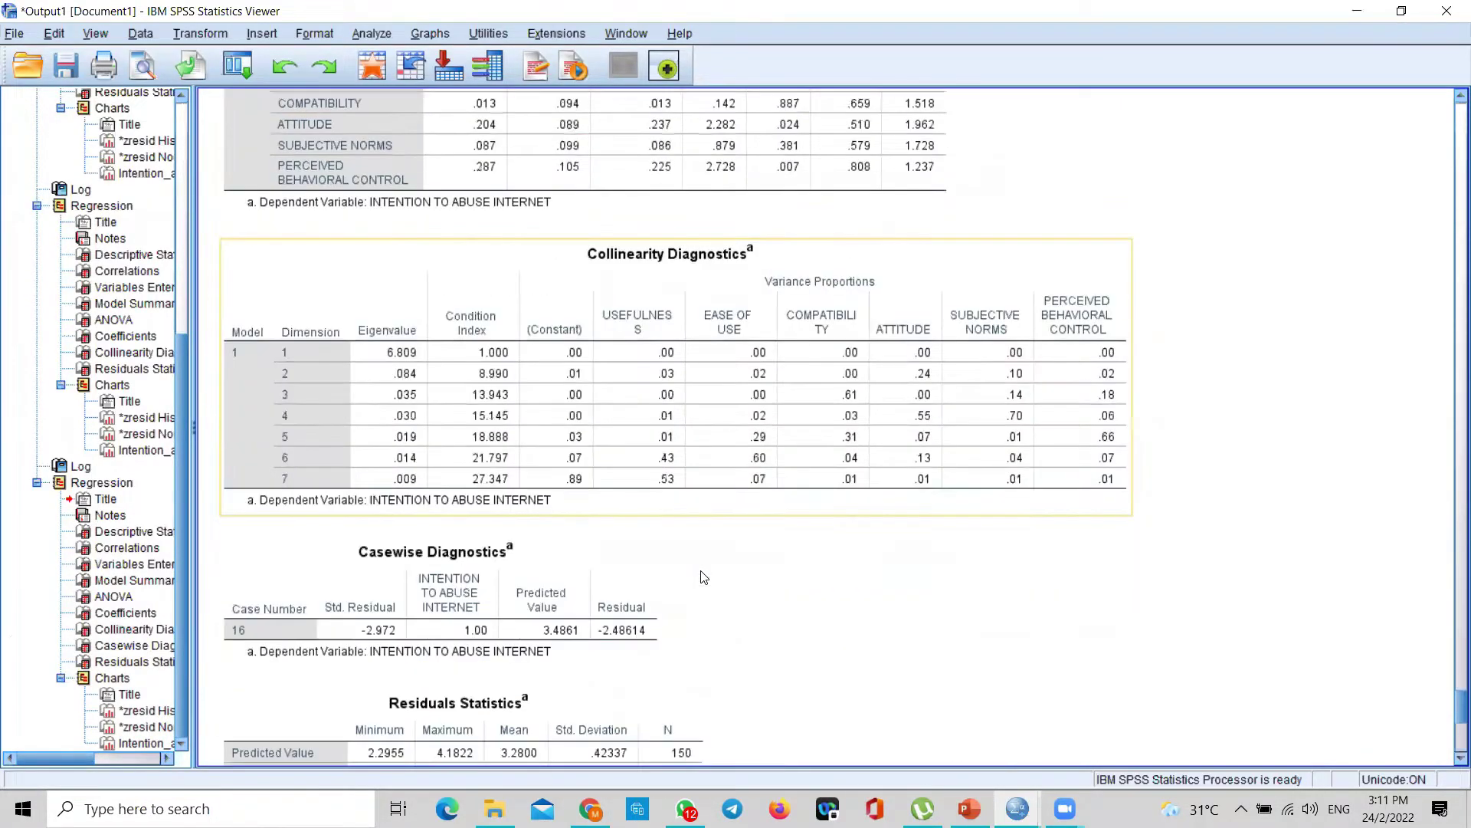
pyautogui.scroll(-3, 703, 576)
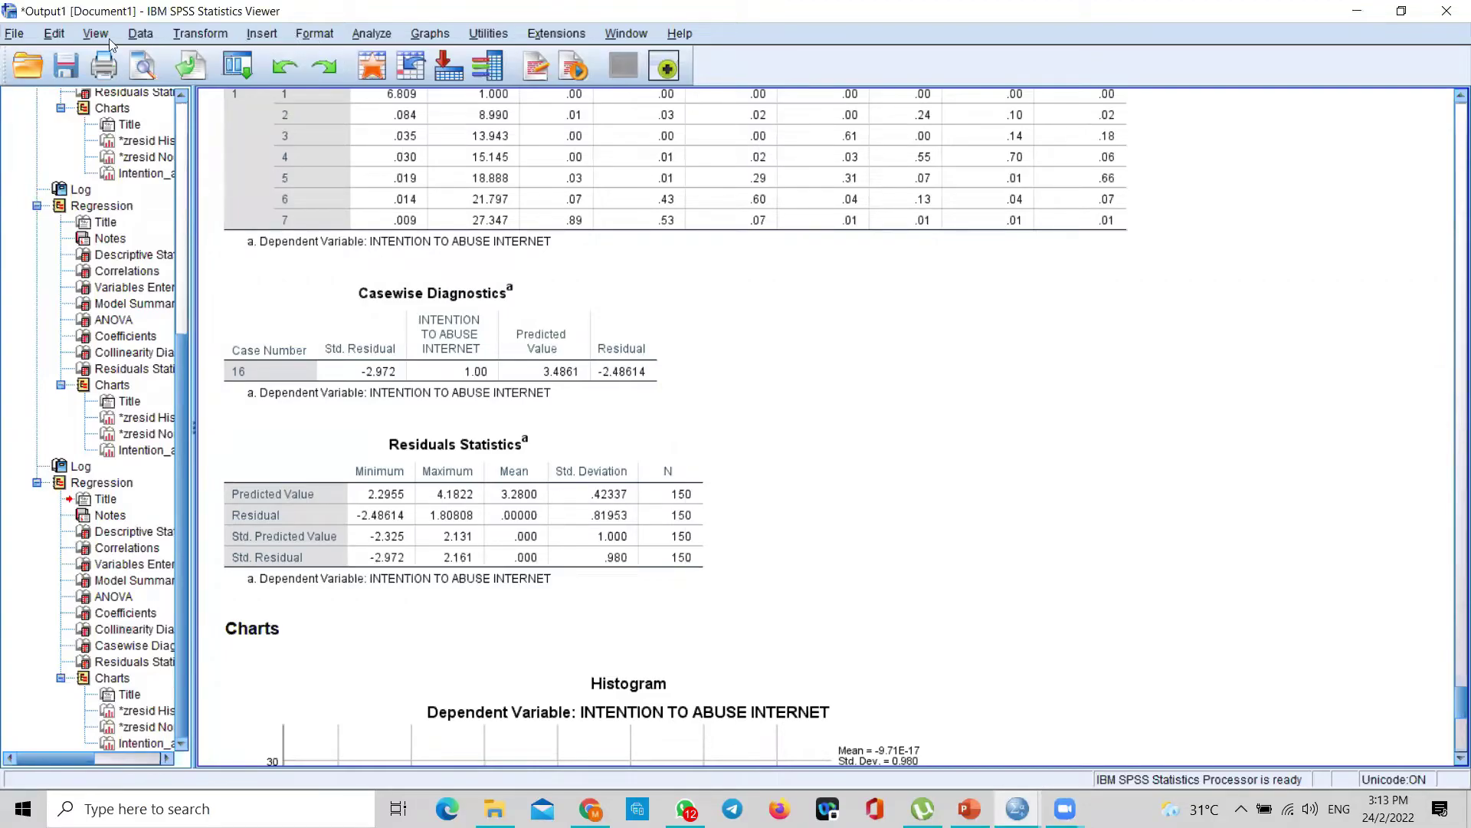
# Apply a Select Cases 'If condition is satisfied' filter of ID ~= 16.
pyautogui.click(143, 32)
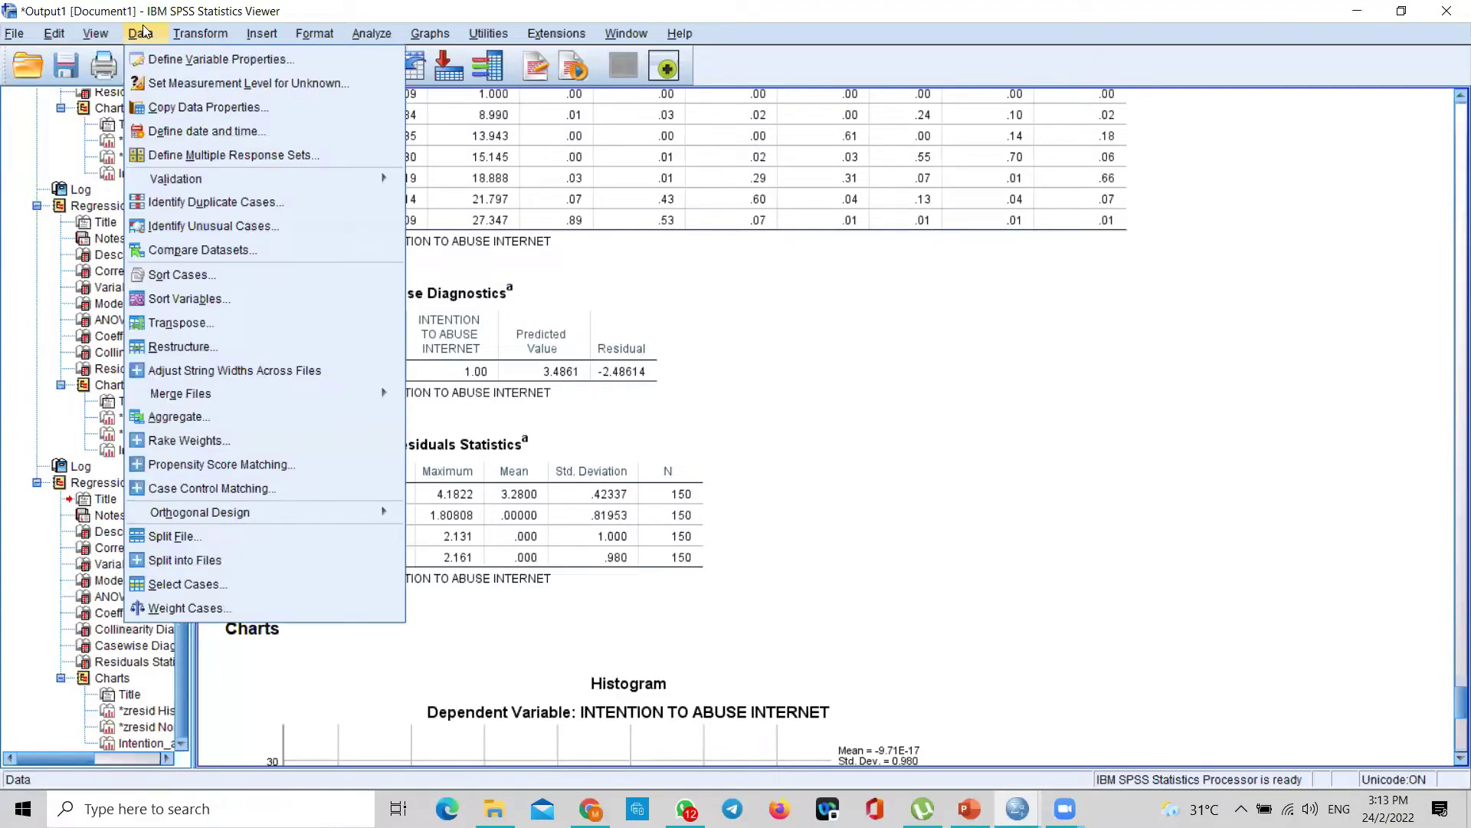
pyautogui.click(165, 586)
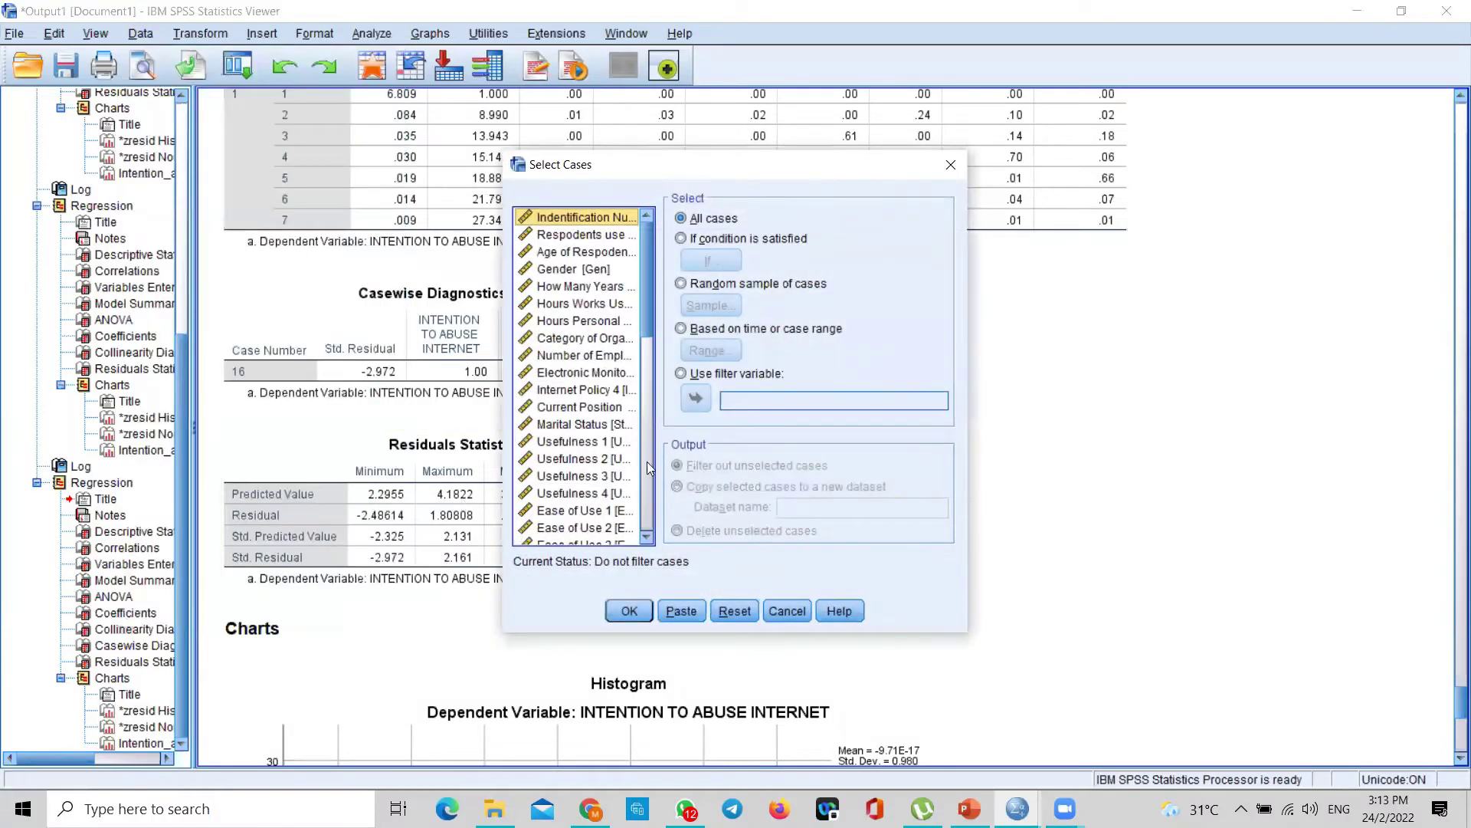
pyautogui.click(681, 239)
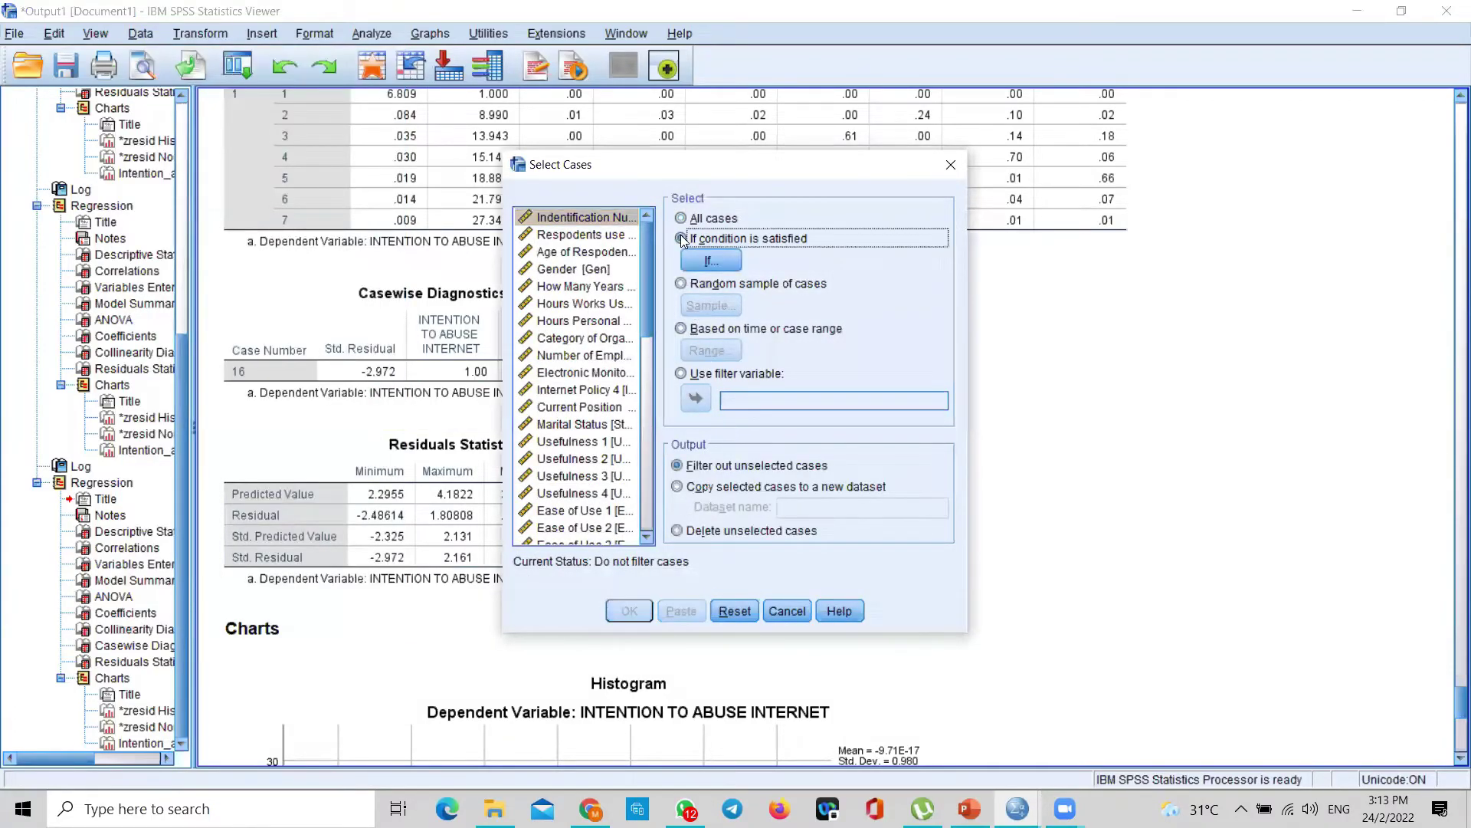
pyautogui.click(713, 262)
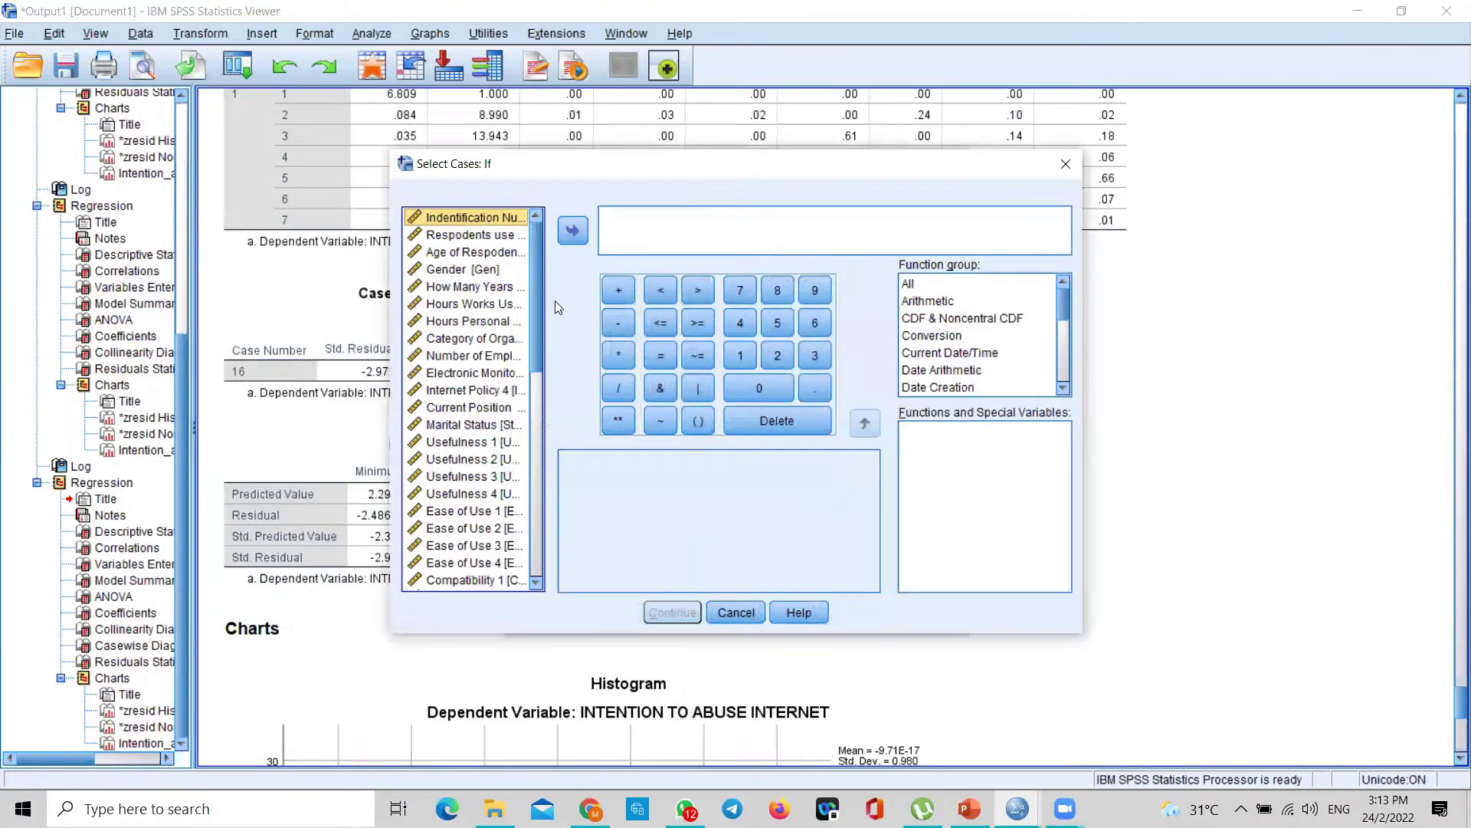
pyautogui.moveTo(538, 320); pyautogui.dragTo(544, 267)
pyautogui.click(572, 232)
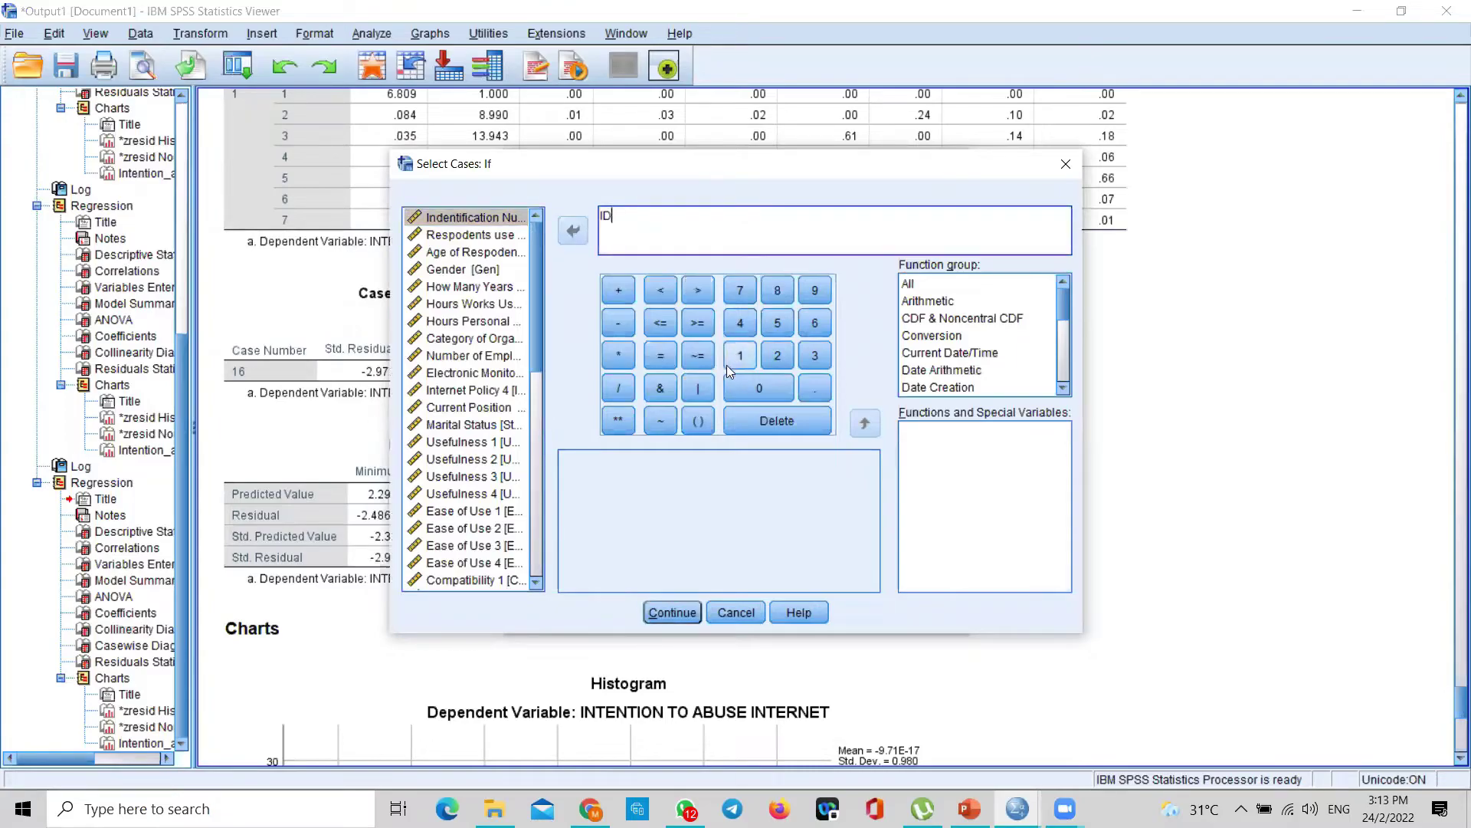
pyautogui.click(702, 356)
pyautogui.click(737, 363)
pyautogui.click(817, 322)
pyautogui.click(699, 610)
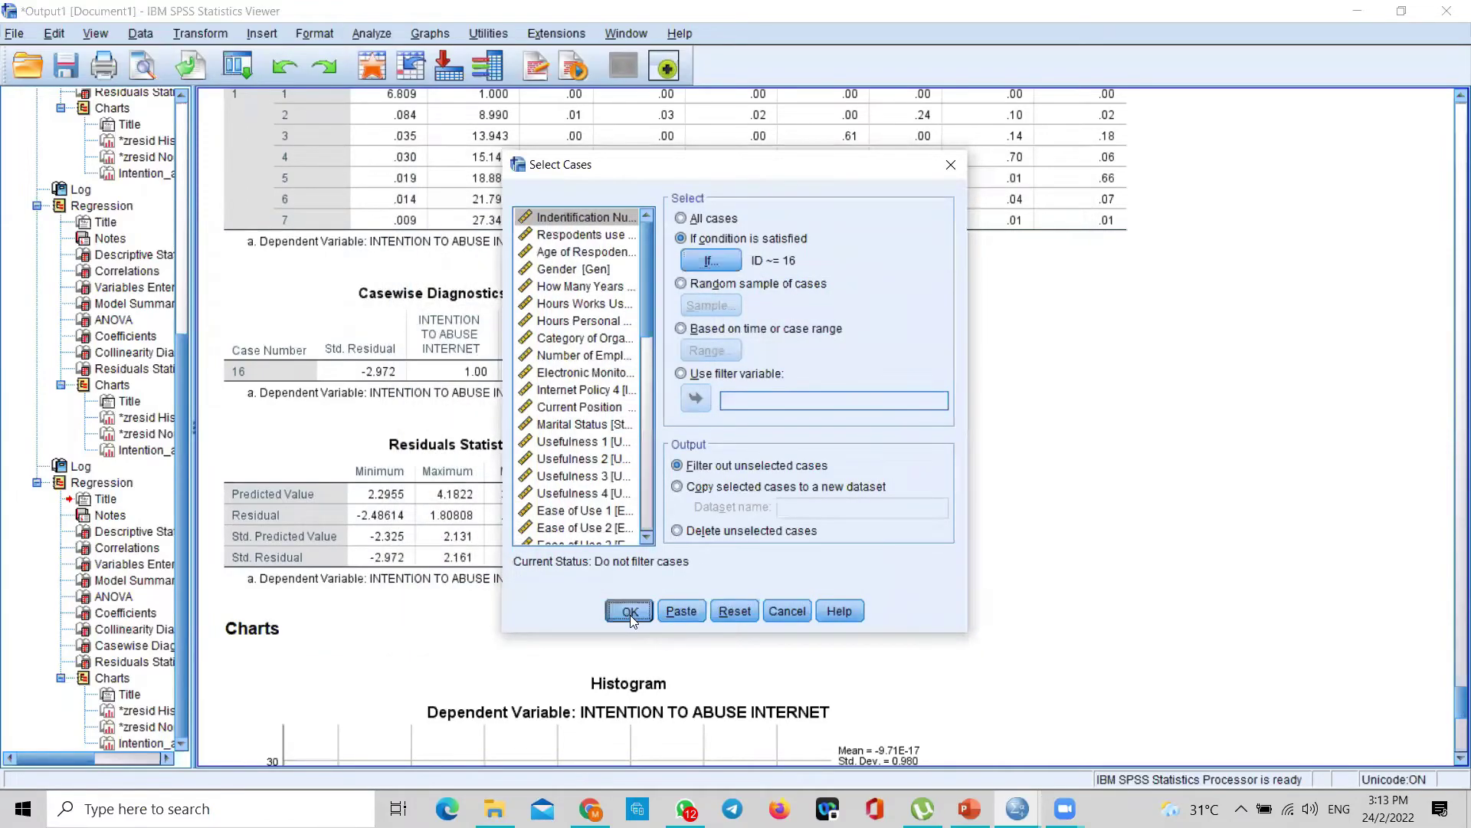
pyautogui.click(635, 611)
# Switch from the output to the Data Editor window via the taskbar.
pyautogui.click(320, 414)
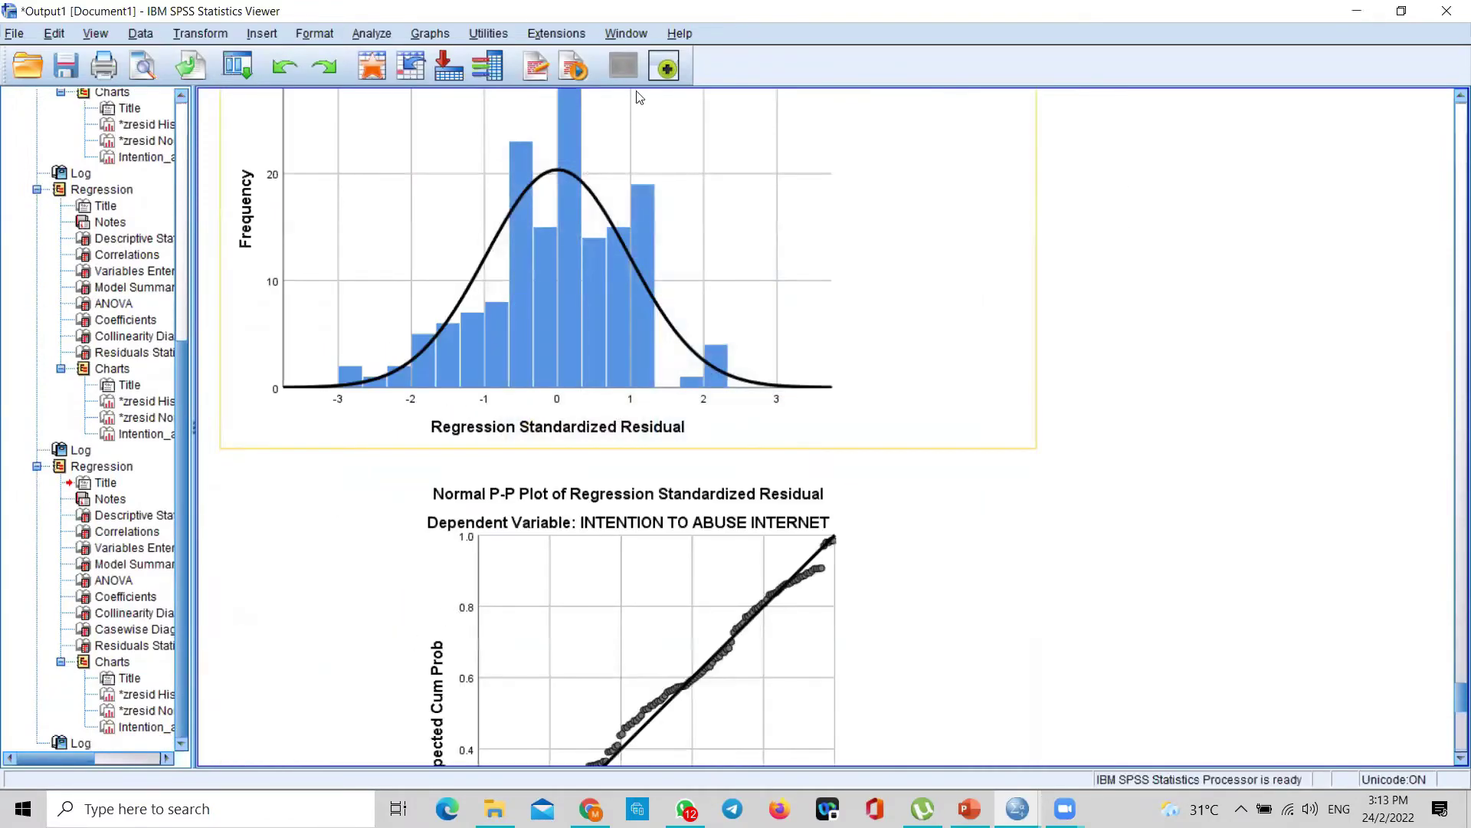
pyautogui.click(745, 88)
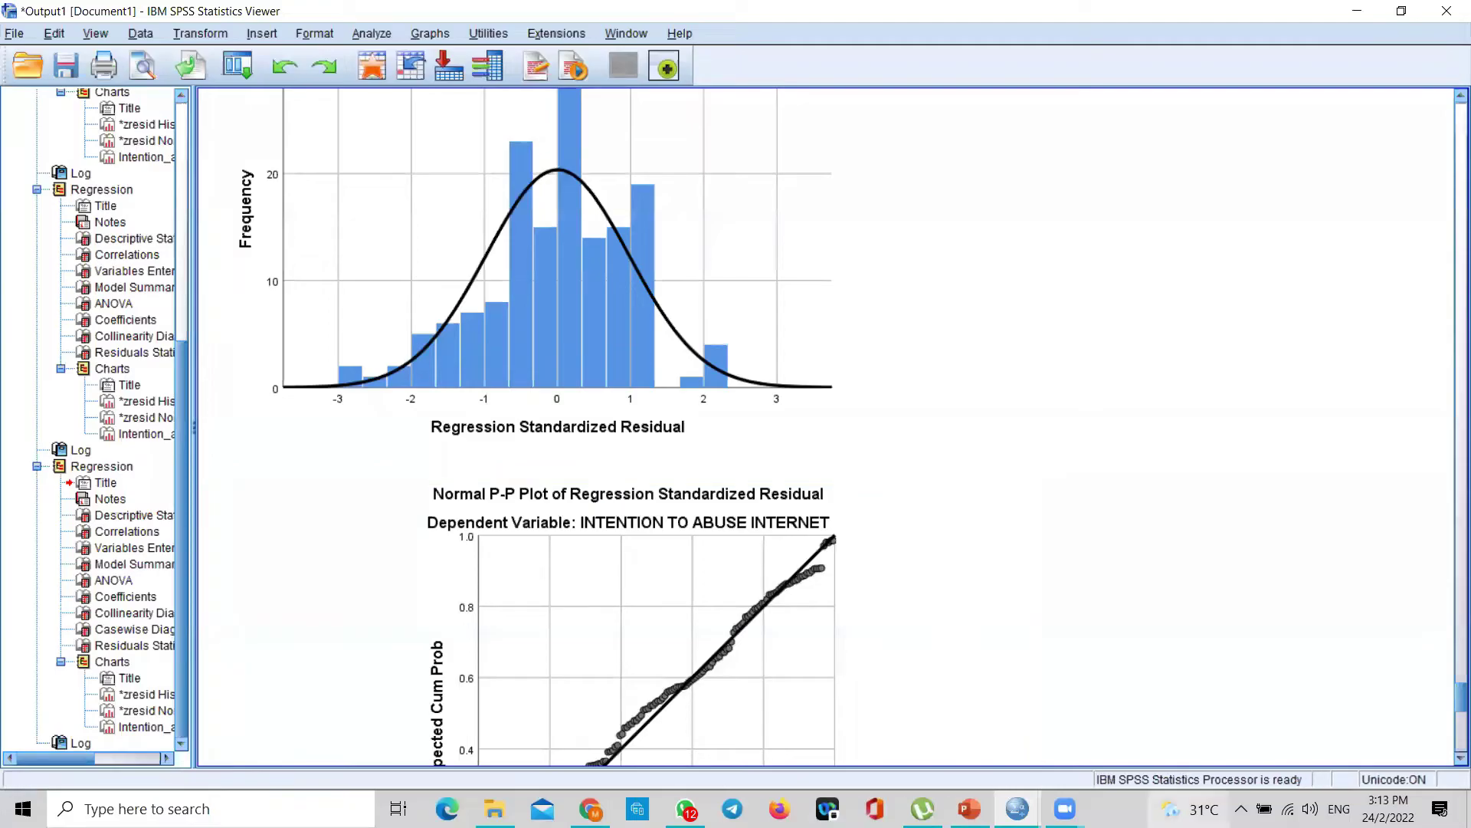
pyautogui.click(1017, 808)
pyautogui.click(1004, 742)
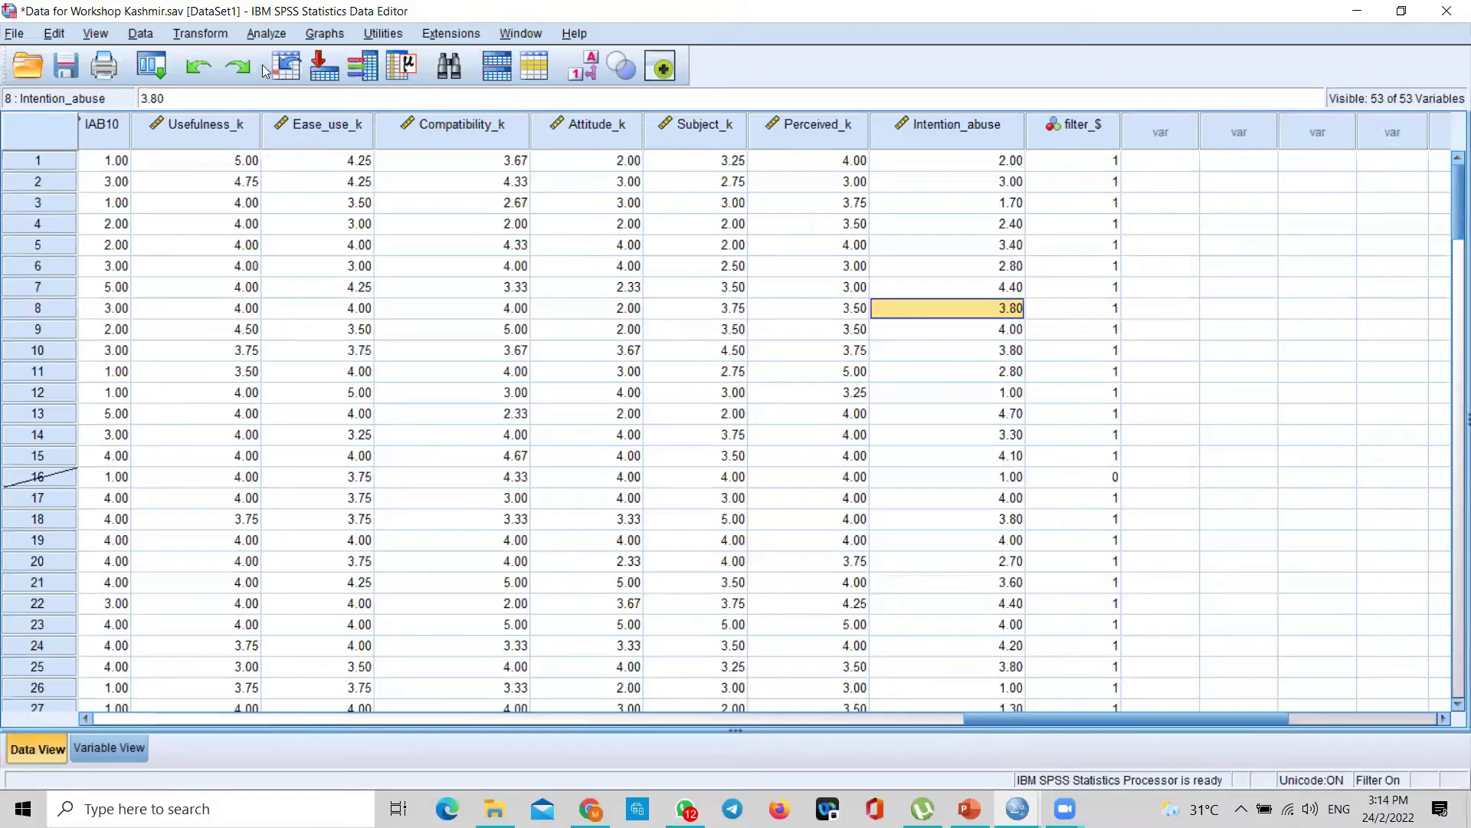
# Open Analyze > Regression > Linear with INTENTION TO ABUSE INTERNET still the dependent variable.
pyautogui.click(273, 34)
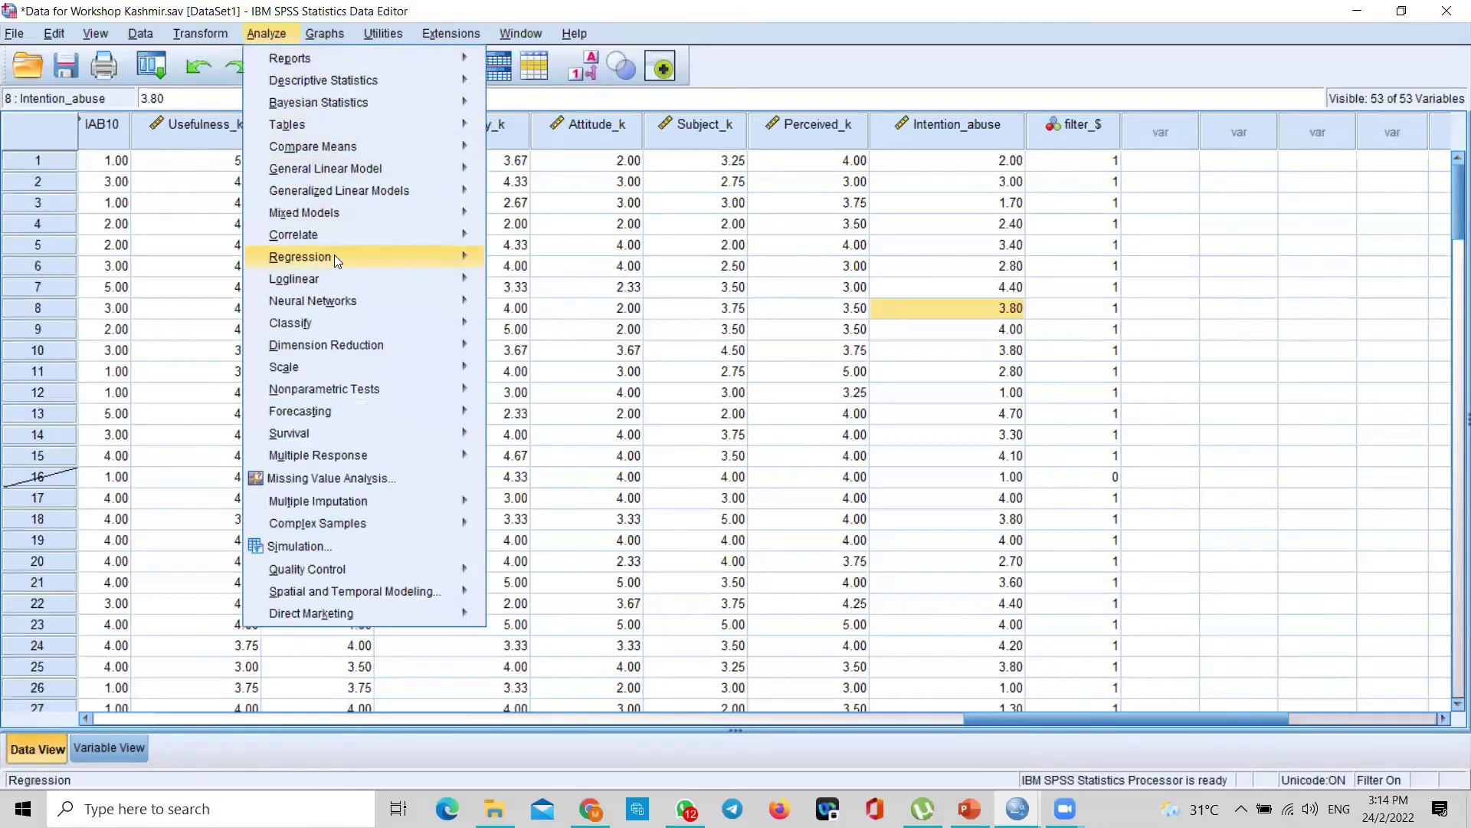
pyautogui.moveTo(334, 256)
pyautogui.click(515, 286)
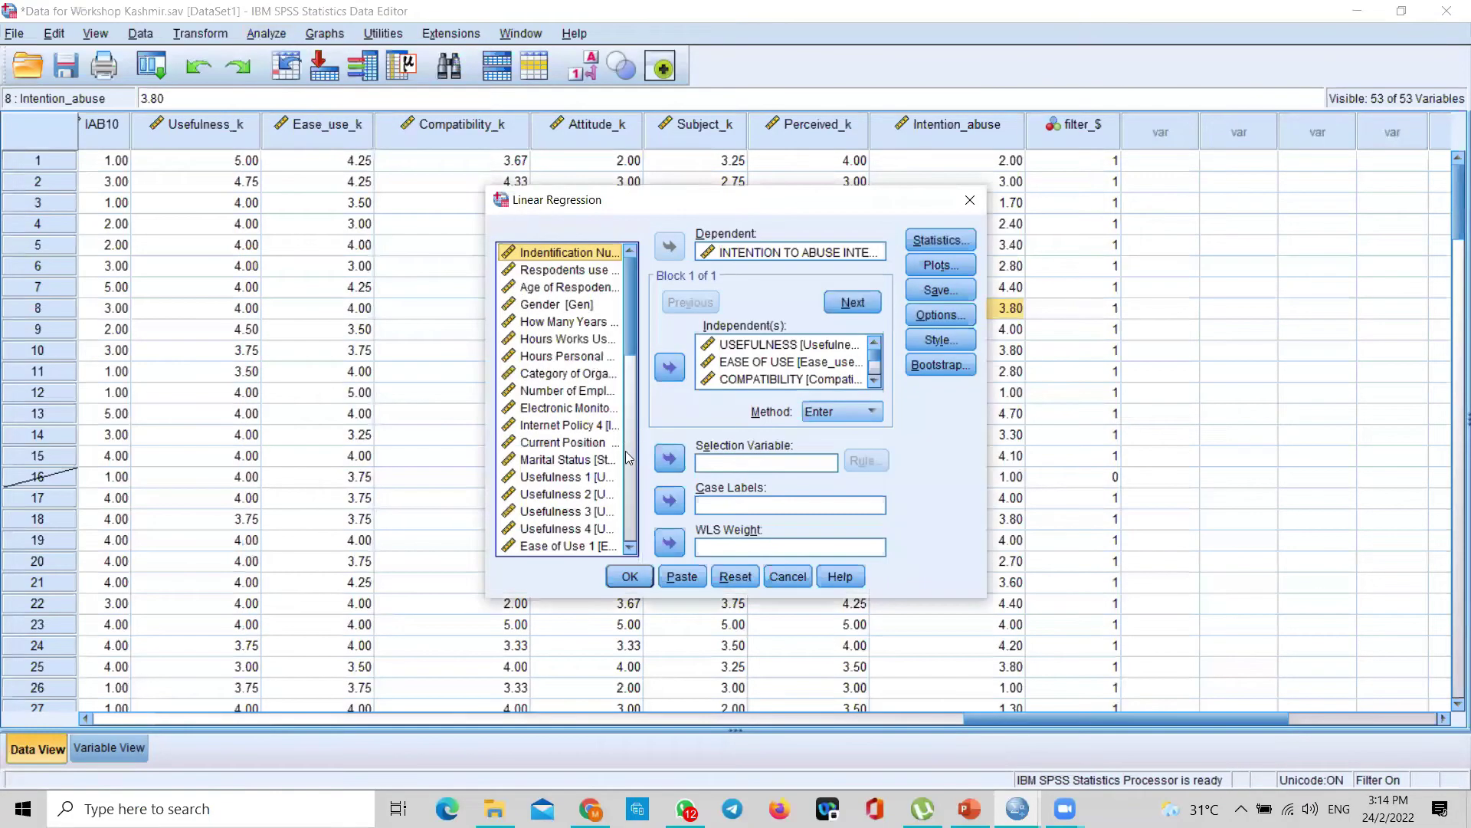
# Run the regression without case 16 and select its Model Summary (N 149, R Square .228).
pyautogui.click(627, 578)
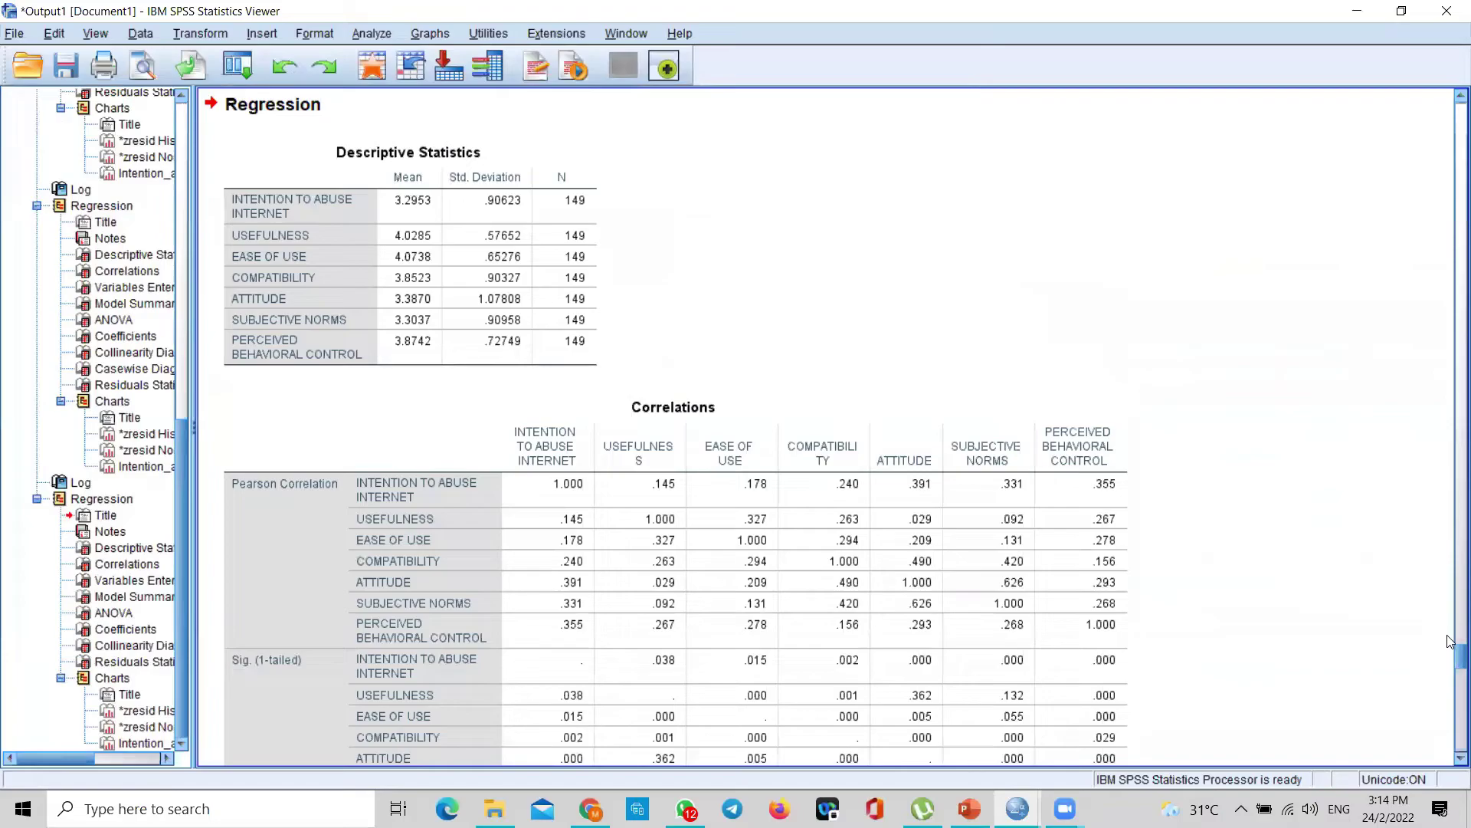
pyautogui.scroll(-3, 1451, 665)
pyautogui.moveTo(1451, 665); pyautogui.dragTo(1451, 690)
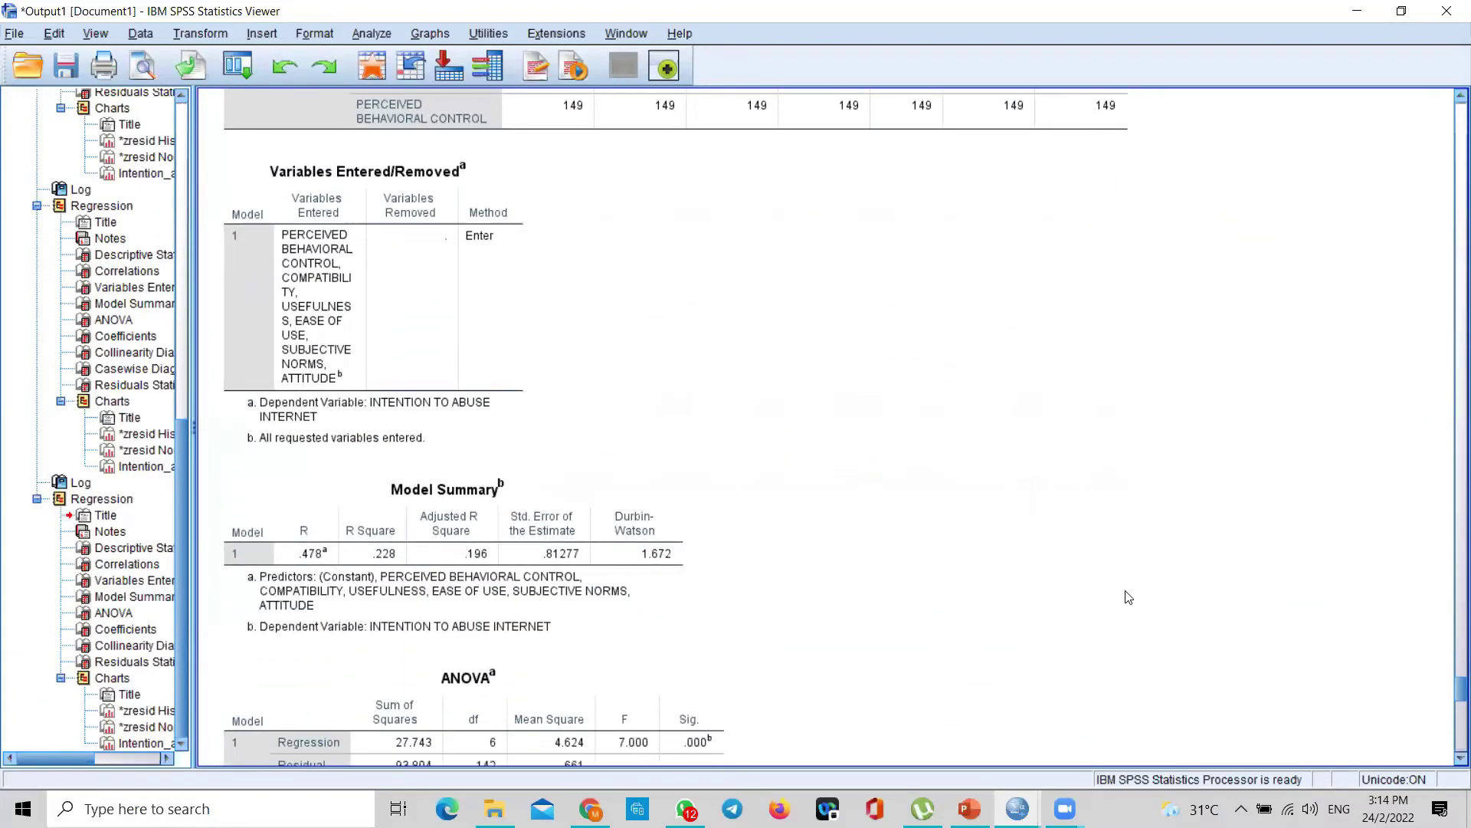
pyautogui.click(586, 570)
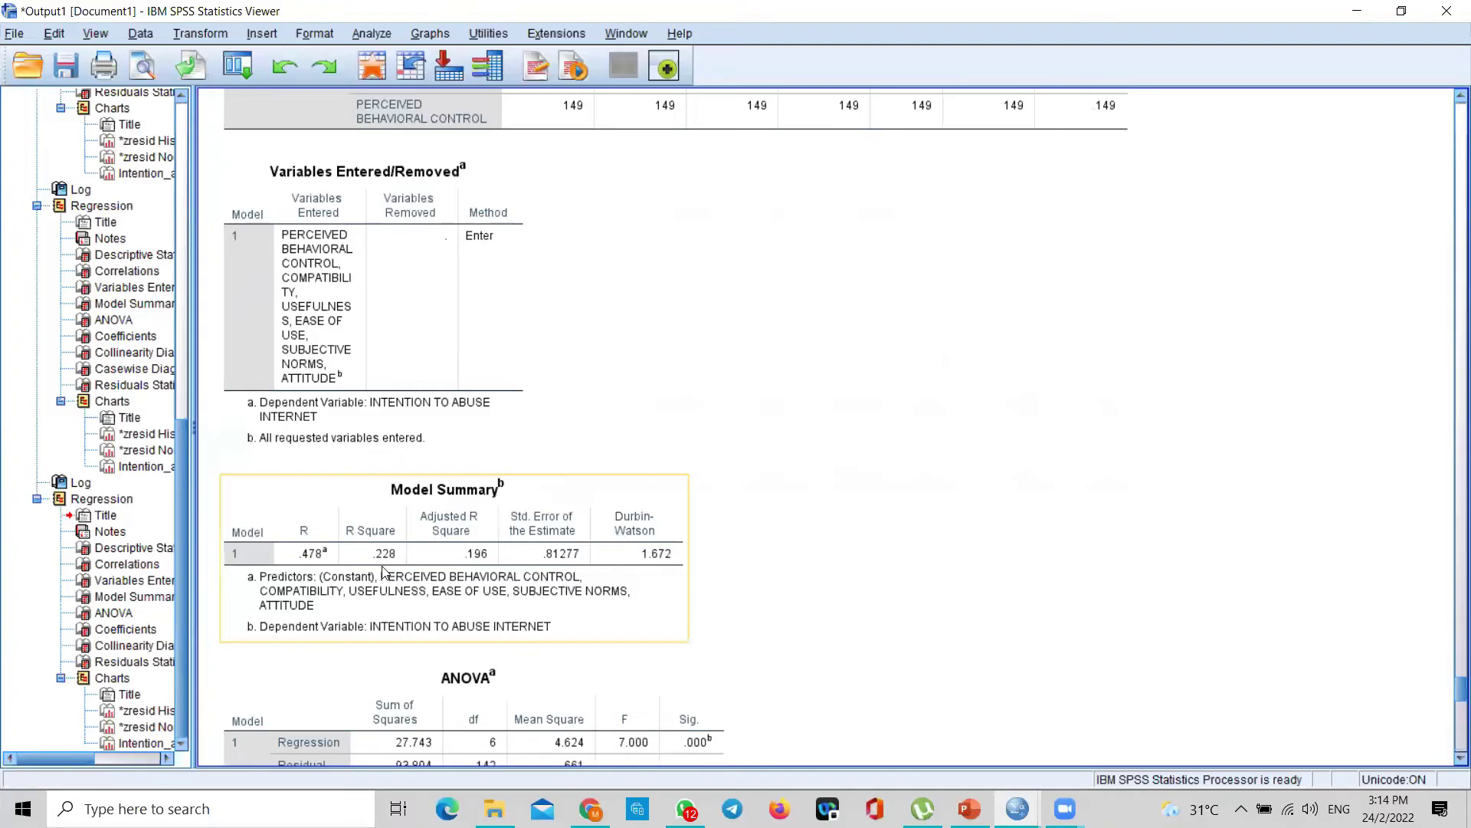